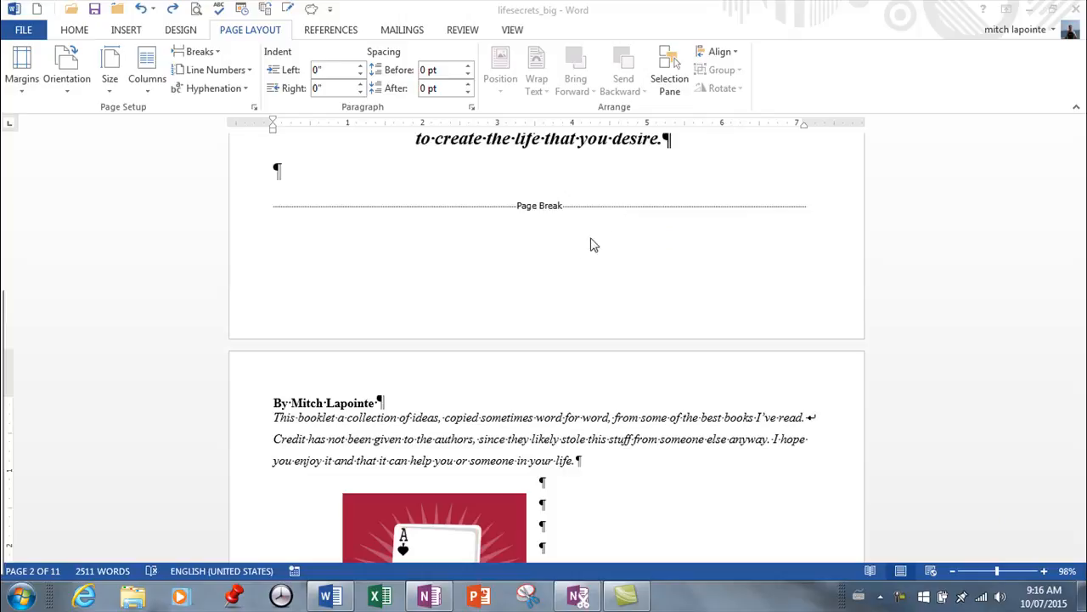
Scroll through the document with formatting marks shown to examine where its manual page breaks fall.
{"action": "left_click", "coordinate": [597, 460]}
{"action": "scroll", "coordinate": [597, 460], "scroll_direction": "down", "scroll_amount": 10}
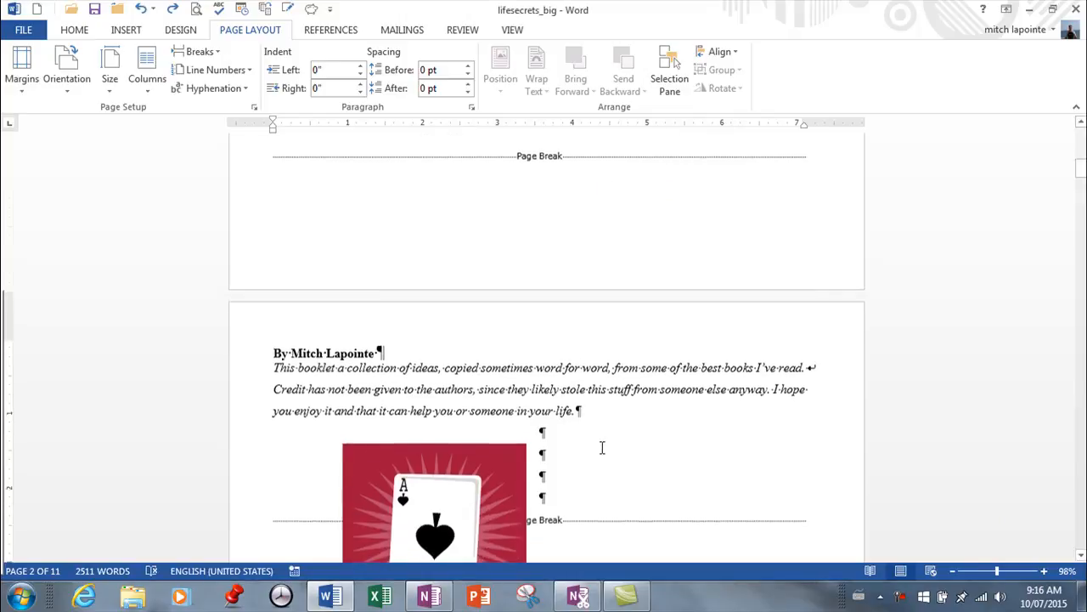
{"action": "scroll", "coordinate": [612, 375], "scroll_direction": "down", "scroll_amount": 12}
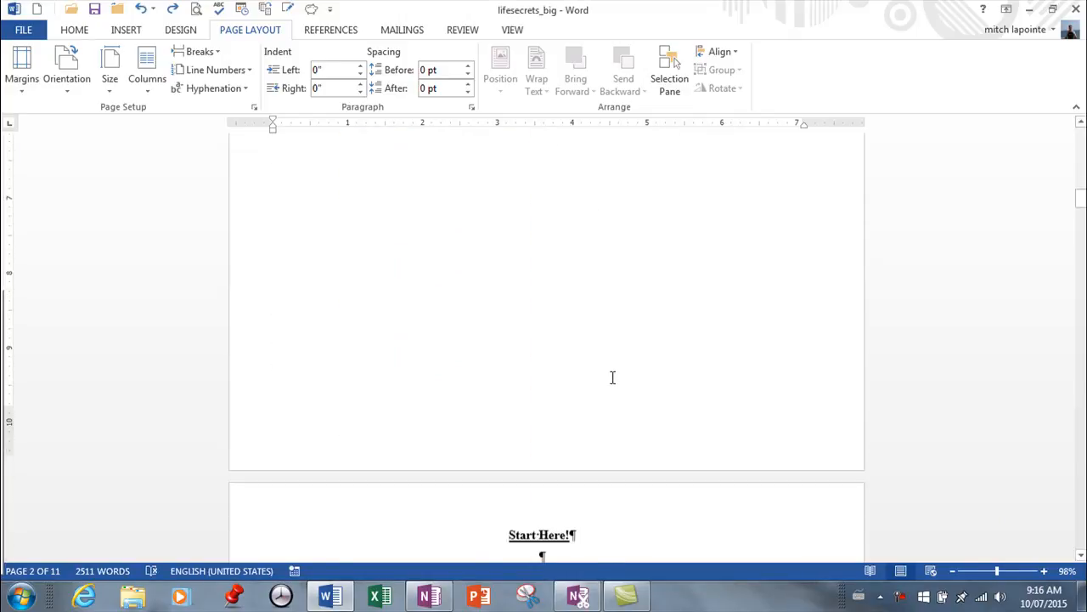
{"action": "scroll", "coordinate": [615, 381], "scroll_direction": "down", "scroll_amount": 5}
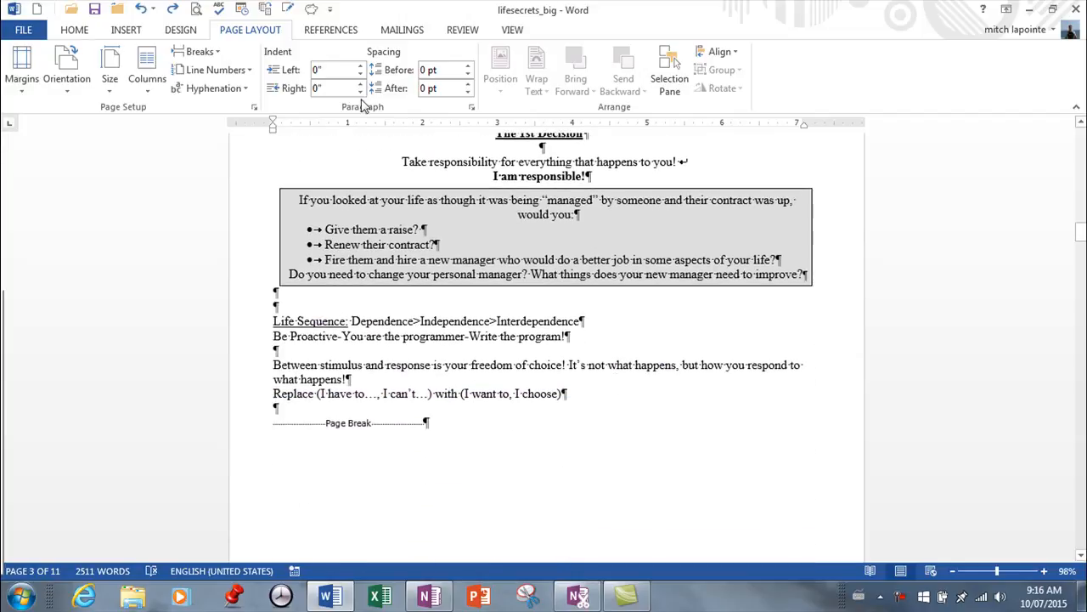
{"action": "left_click", "coordinate": [74, 30]}
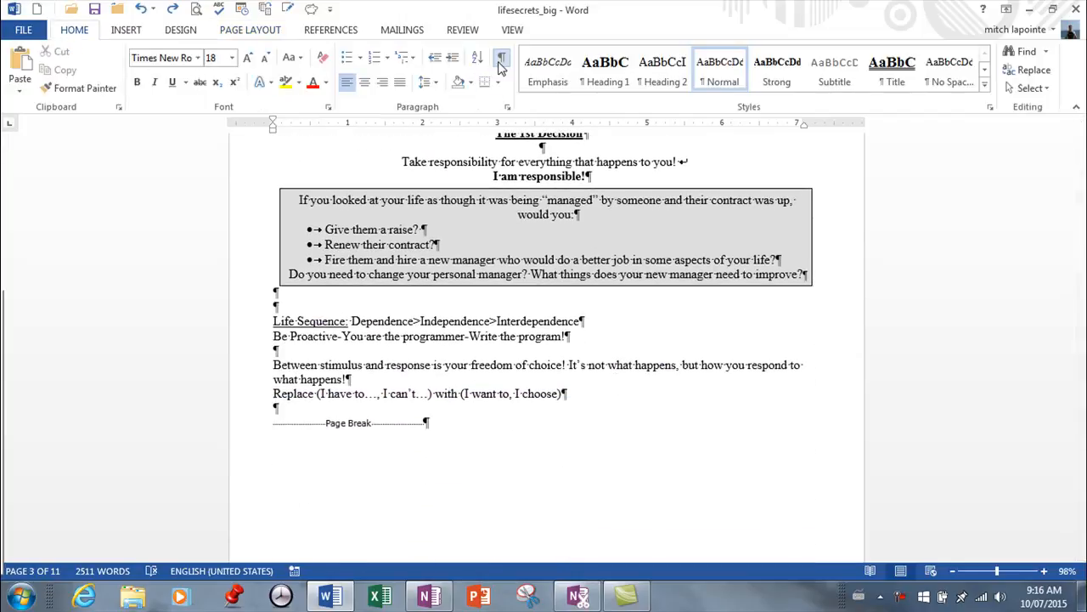
{"action": "scroll", "coordinate": [413, 334], "scroll_direction": "down", "scroll_amount": 2}
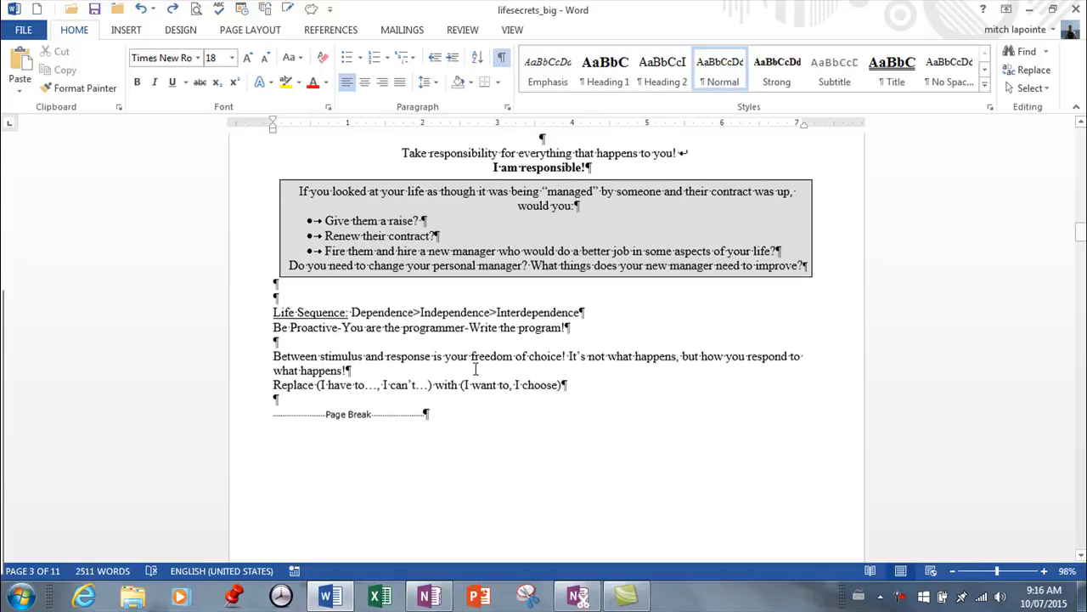
{"action": "scroll", "coordinate": [407, 331], "scroll_direction": "down", "scroll_amount": 1}
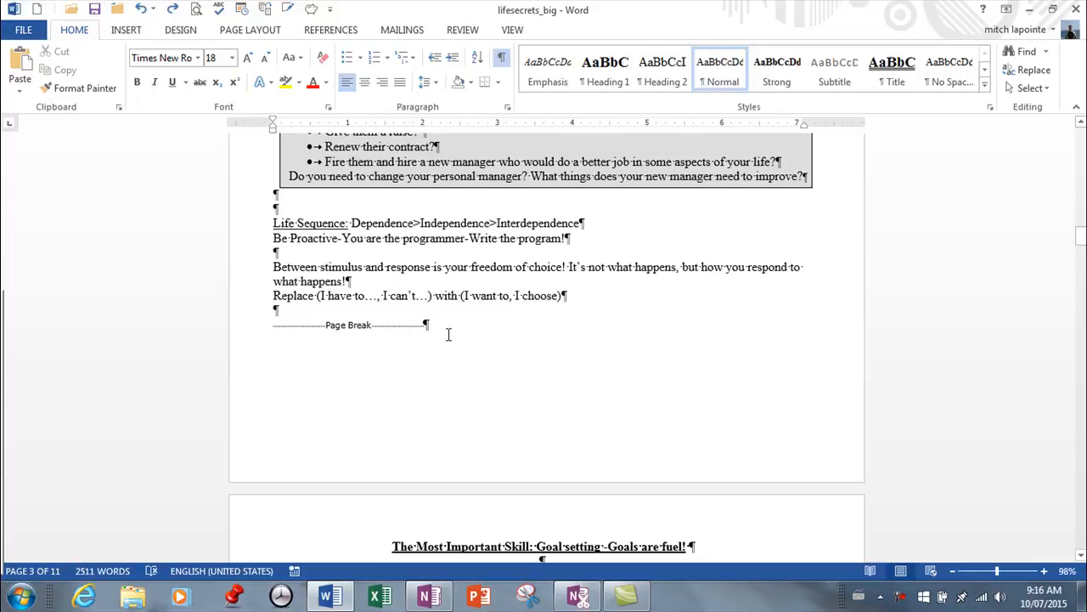
{"action": "scroll", "coordinate": [525, 455], "scroll_direction": "down", "scroll_amount": 2}
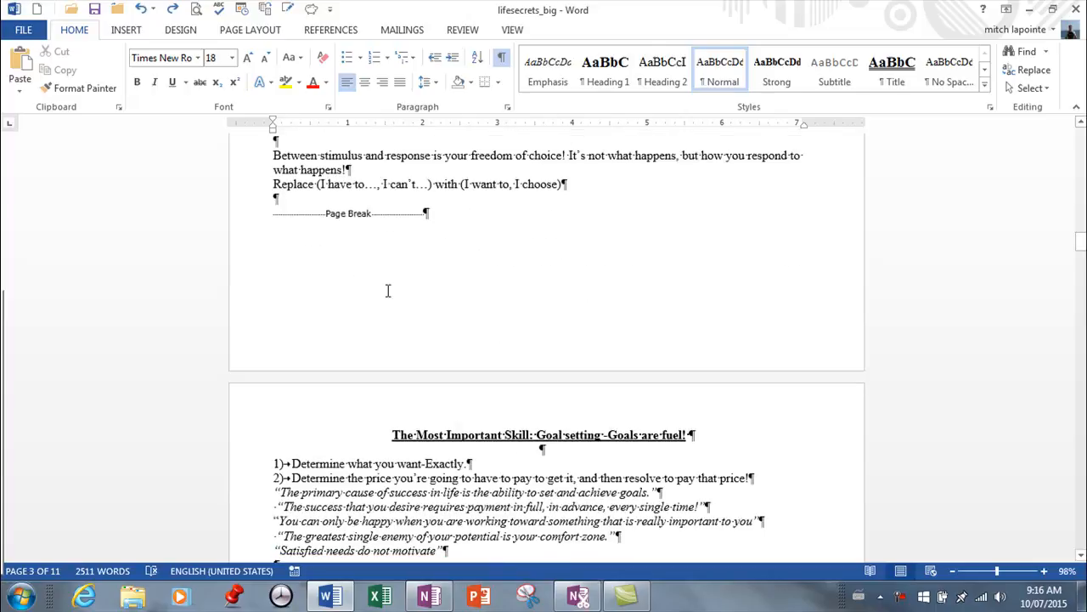
{"action": "scroll", "coordinate": [406, 294], "scroll_direction": "down", "scroll_amount": 15}
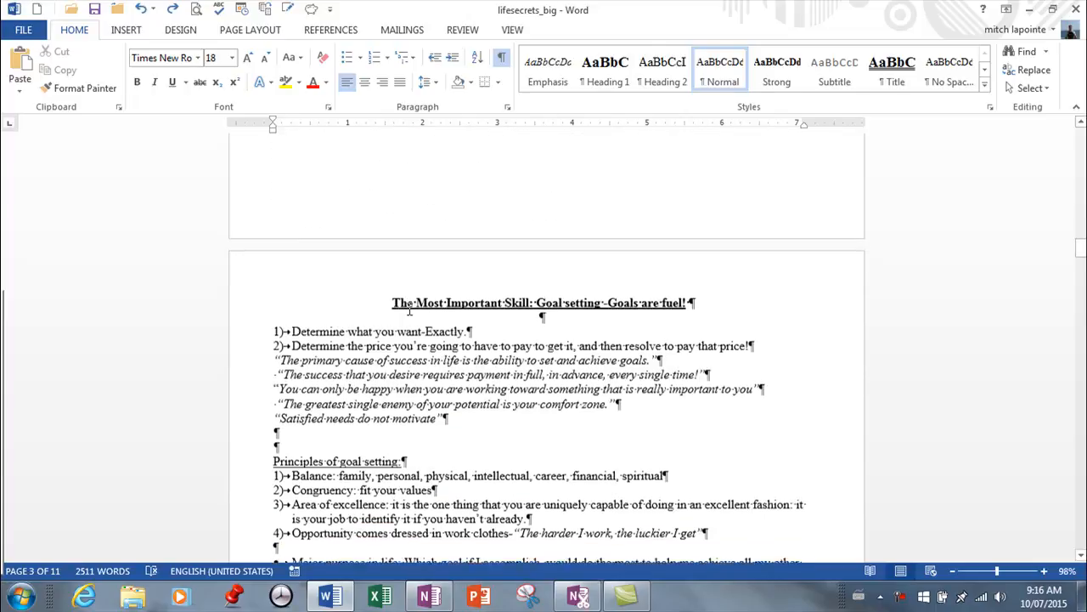
{"action": "scroll", "coordinate": [402, 315], "scroll_direction": "down", "scroll_amount": 12}
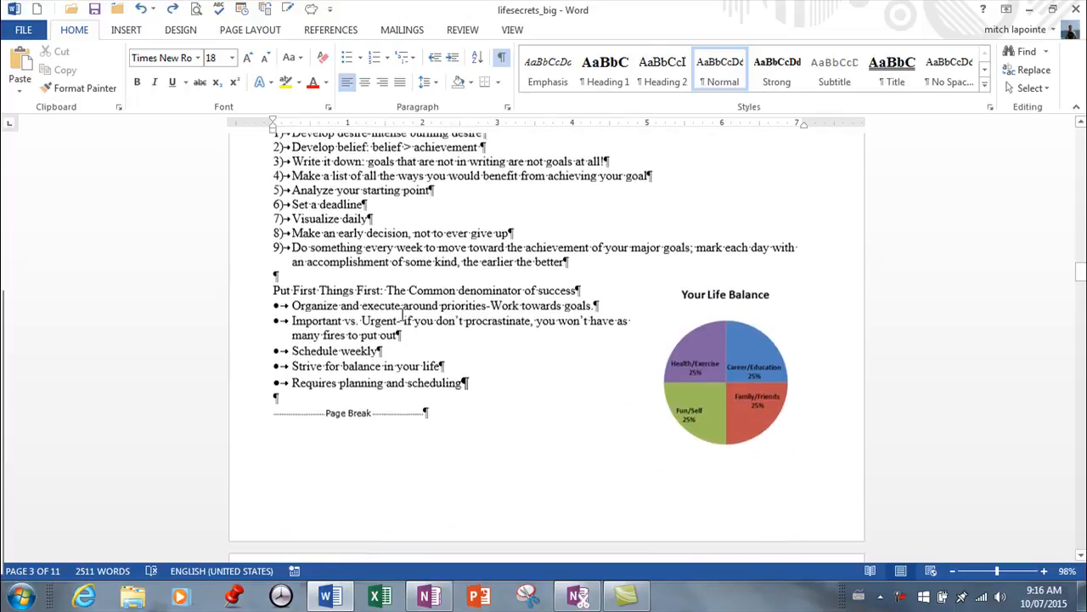
{"action": "scroll", "coordinate": [401, 315], "scroll_direction": "down", "scroll_amount": 15}
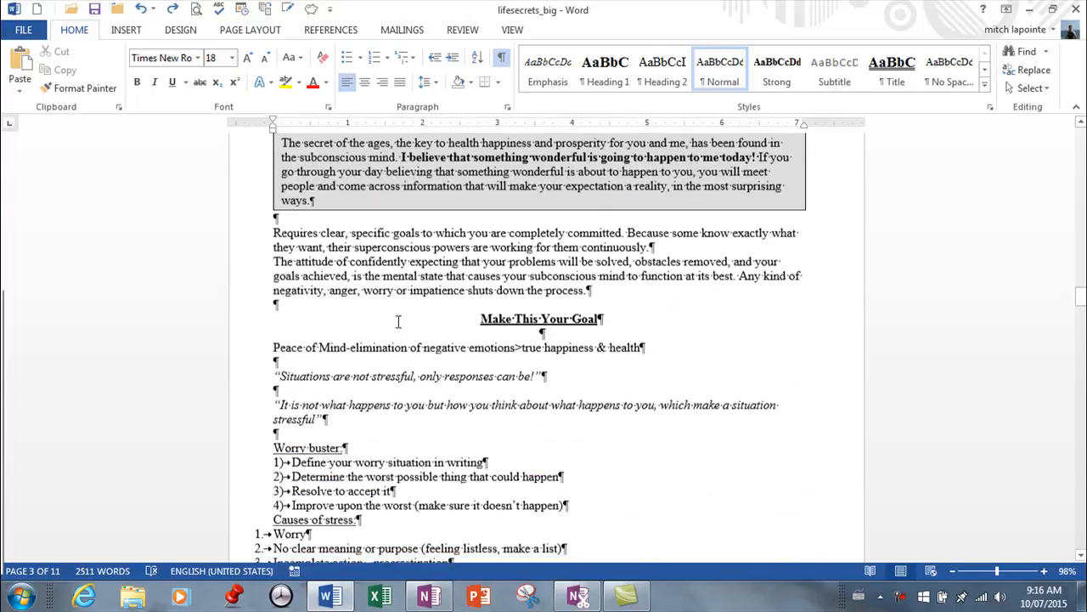
{"action": "scroll", "coordinate": [396, 320], "scroll_direction": "down", "scroll_amount": 3}
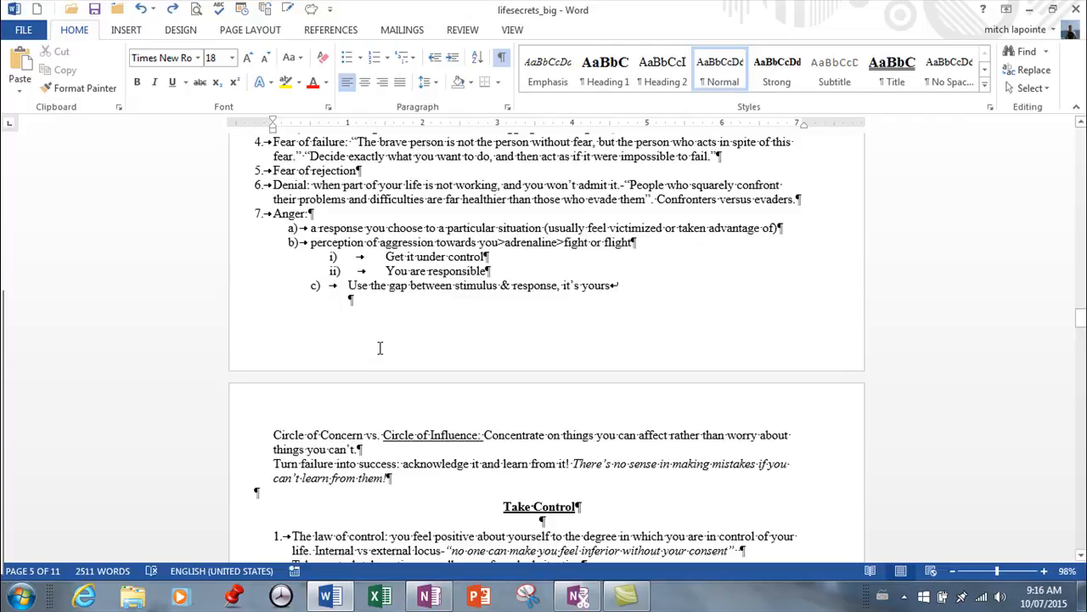
{"action": "left_click_drag", "start_coordinate": [1083, 316], "coordinate": [1081, 156]}
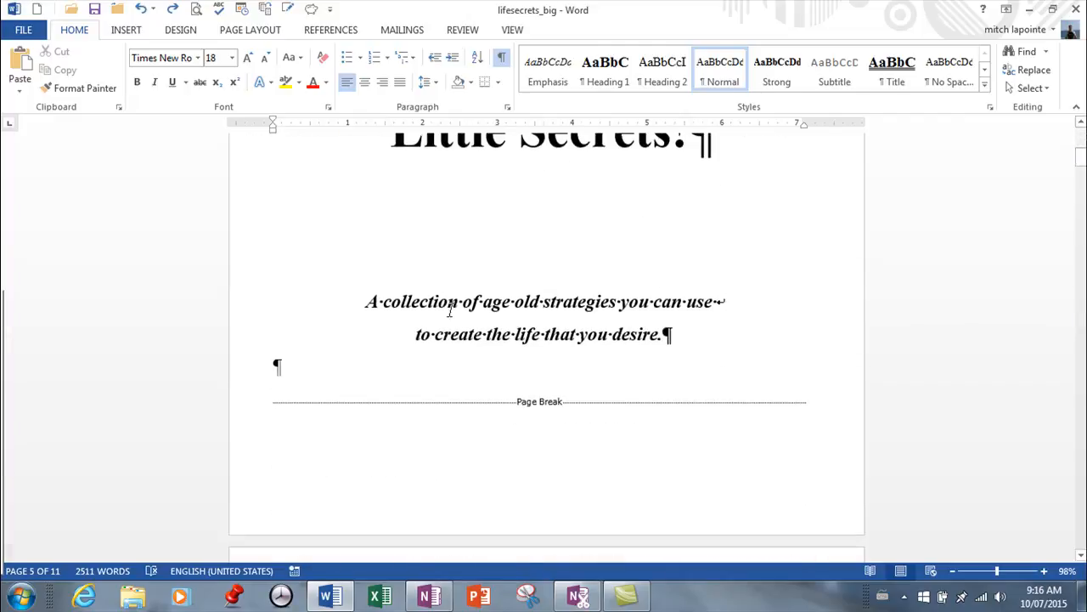
Delete the manual page break below the subtitle on the title page.
{"action": "left_click", "coordinate": [298, 400]}
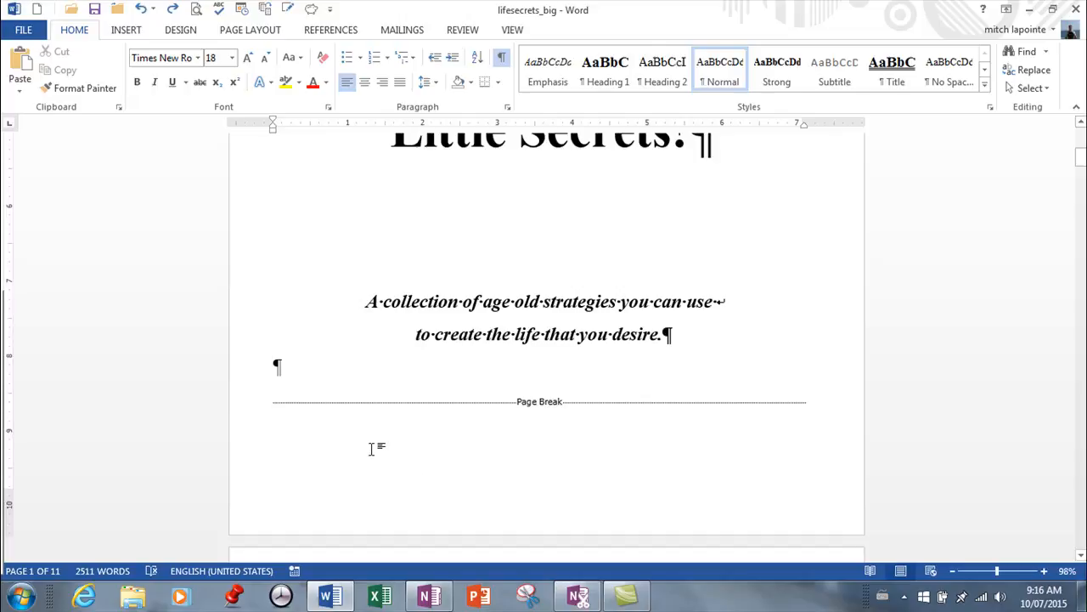
{"action": "left_click", "coordinate": [502, 58]}
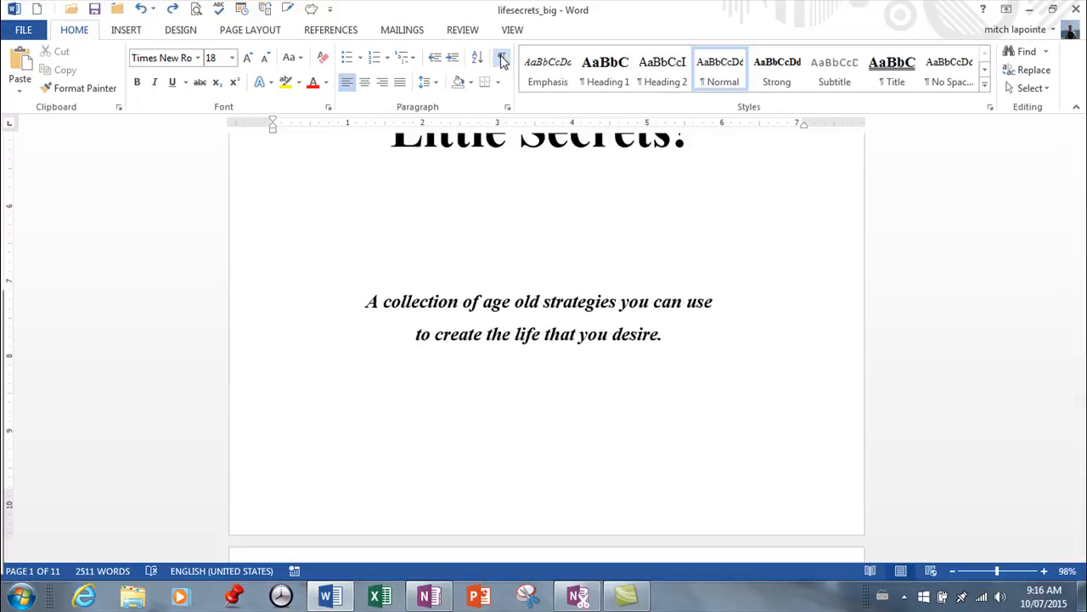
{"action": "left_click", "coordinate": [502, 58]}
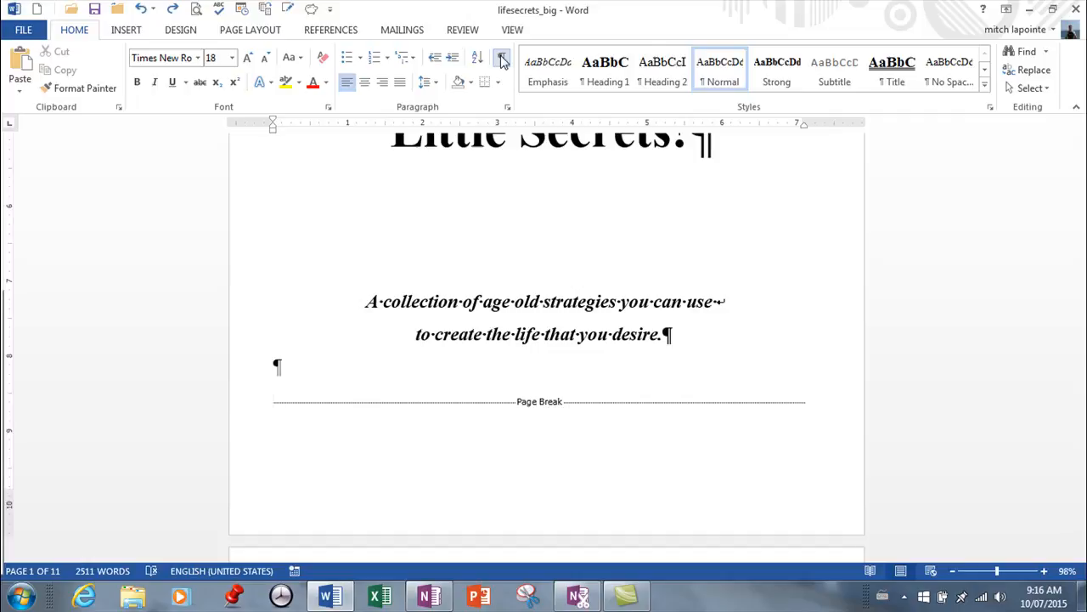
{"action": "key", "text": "Delete"}
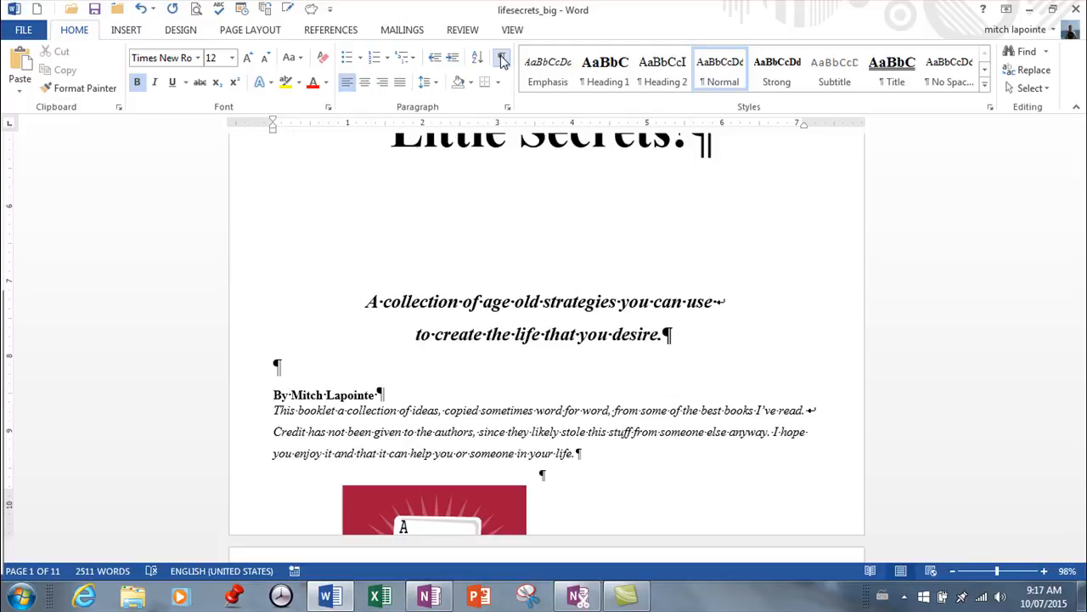
Insert a manual page break before the author line and delete it again.
{"action": "left_click", "coordinate": [115, 34]}
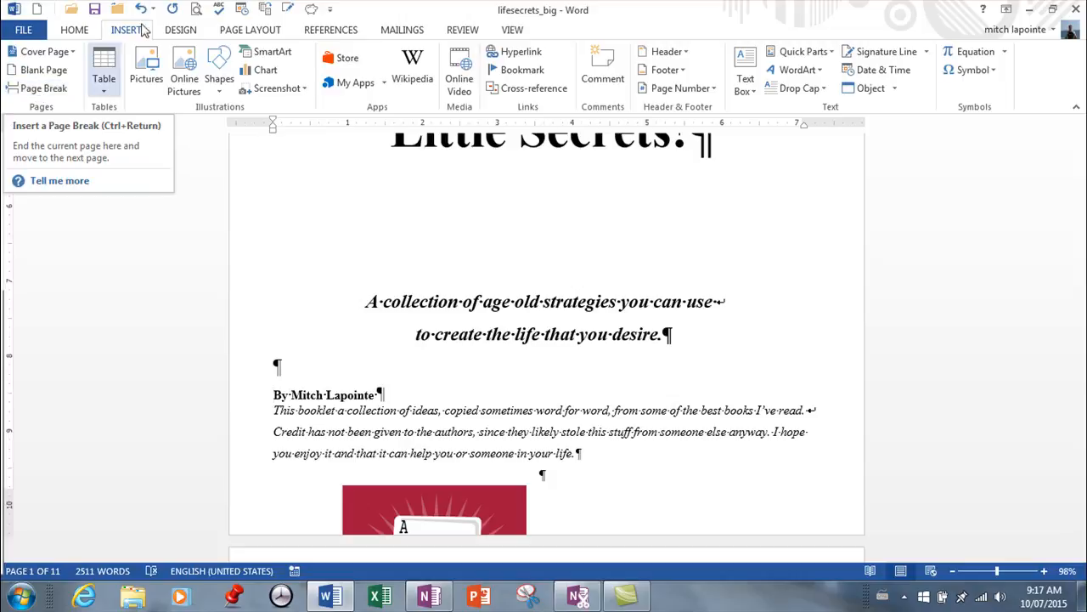
{"action": "left_click", "coordinate": [229, 33]}
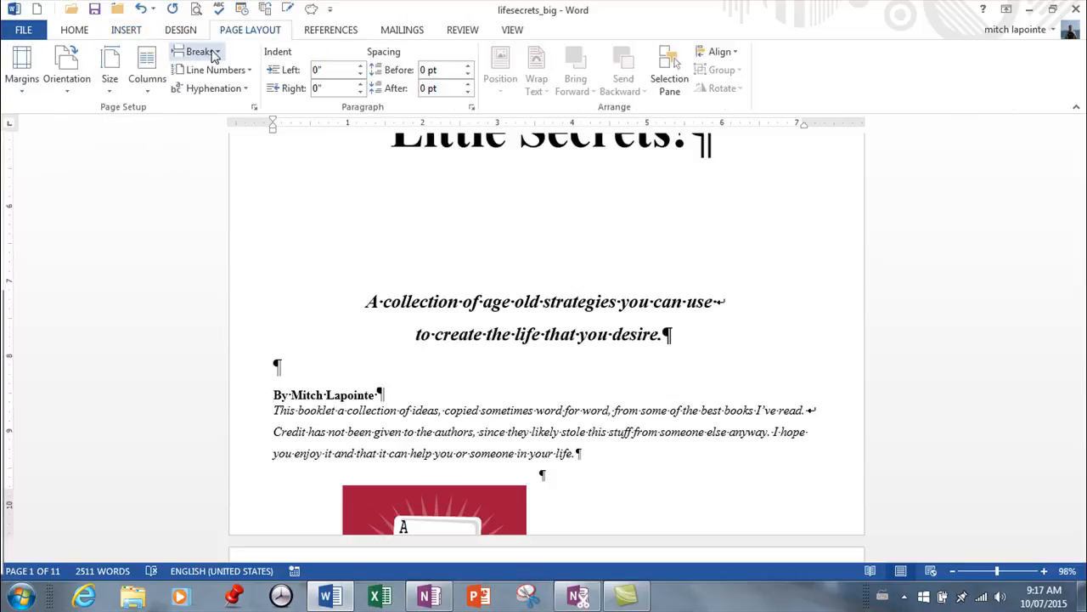
{"action": "left_click", "coordinate": [208, 52]}
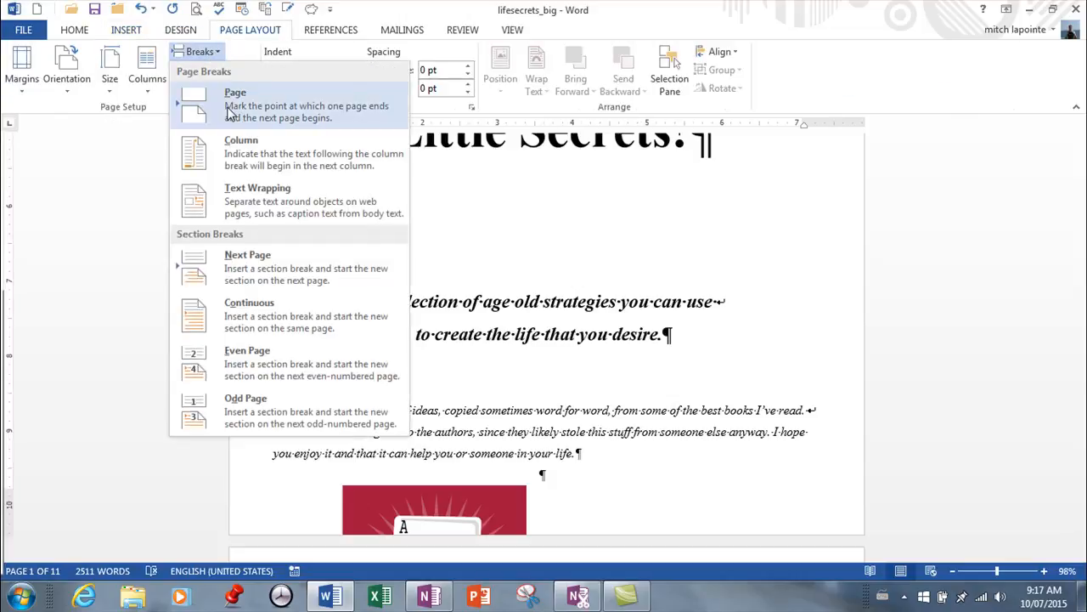
{"action": "left_click", "coordinate": [93, 160]}
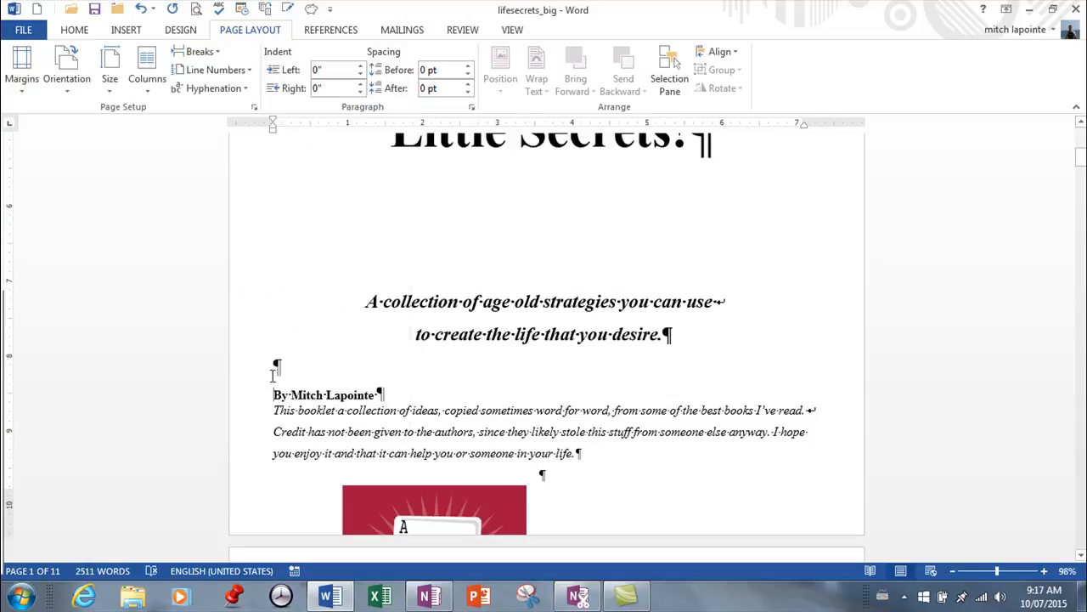
{"action": "key", "text": "ctrl+Return"}
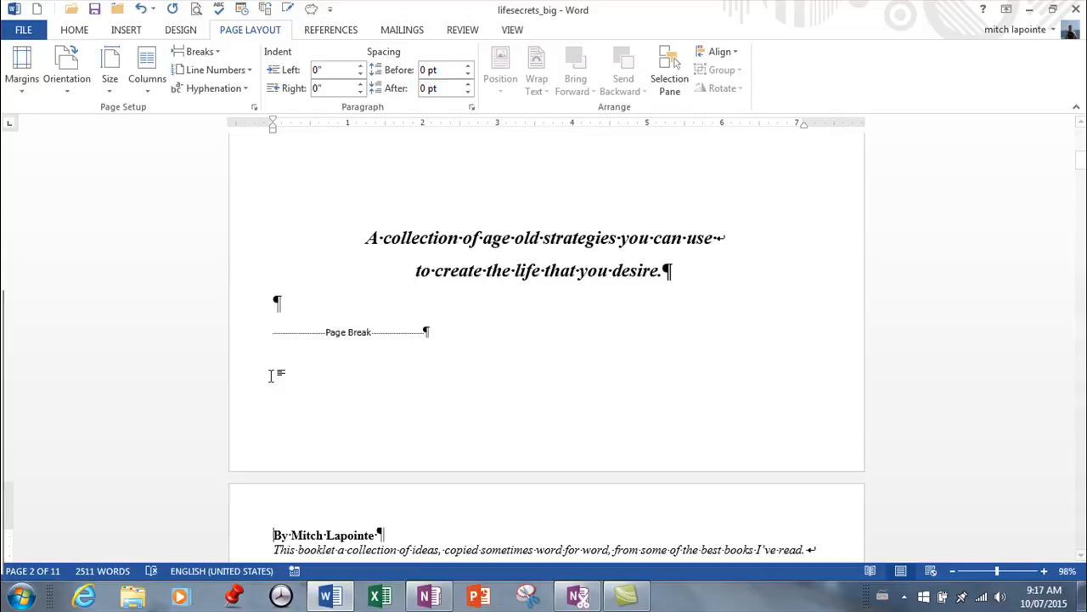
{"action": "left_click", "coordinate": [278, 331]}
{"action": "key", "text": "Delete"}
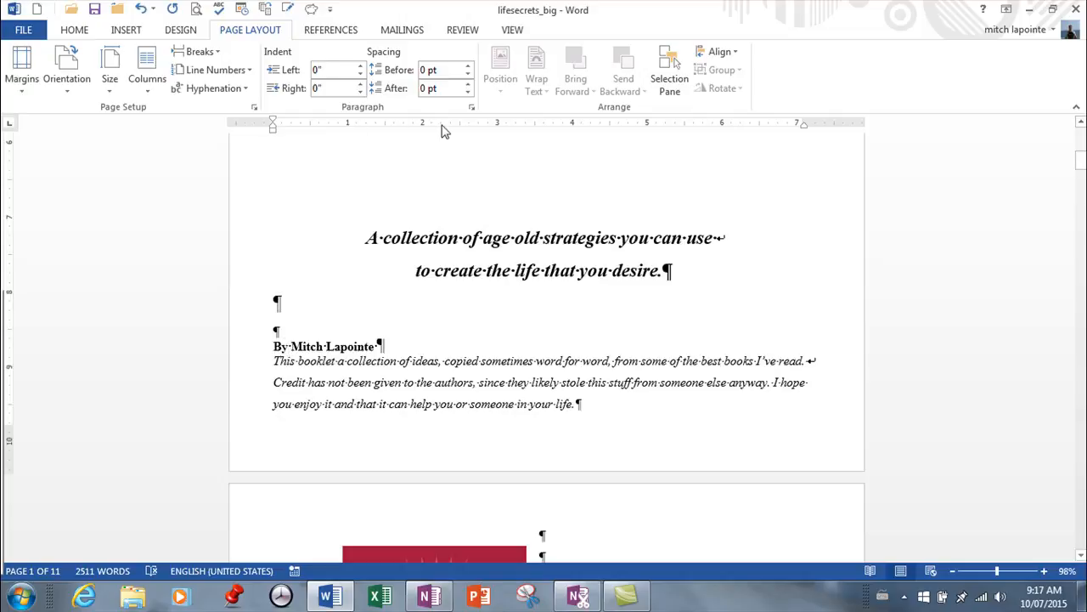
Turn on Page break before for the author paragraph in its line and page break settings.
{"action": "left_click", "coordinate": [472, 111]}
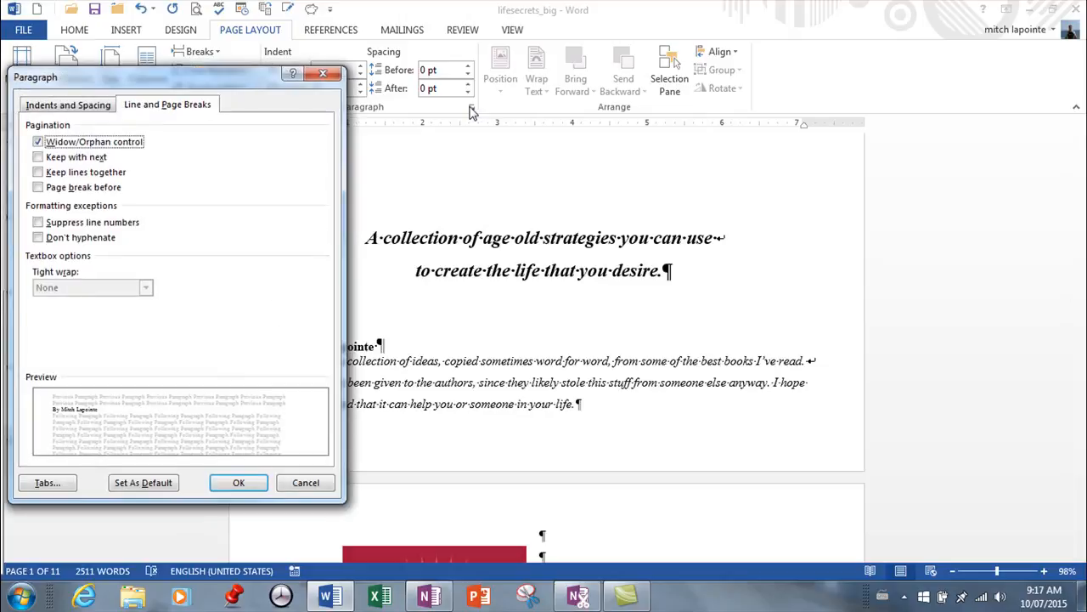
{"action": "left_click", "coordinate": [75, 107]}
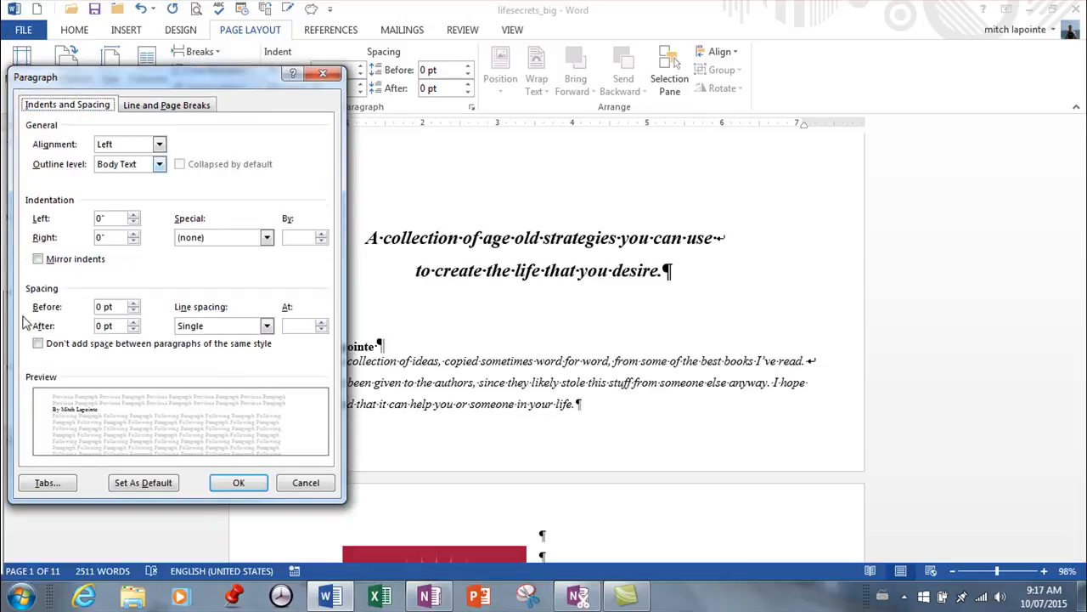
{"action": "left_click", "coordinate": [172, 109]}
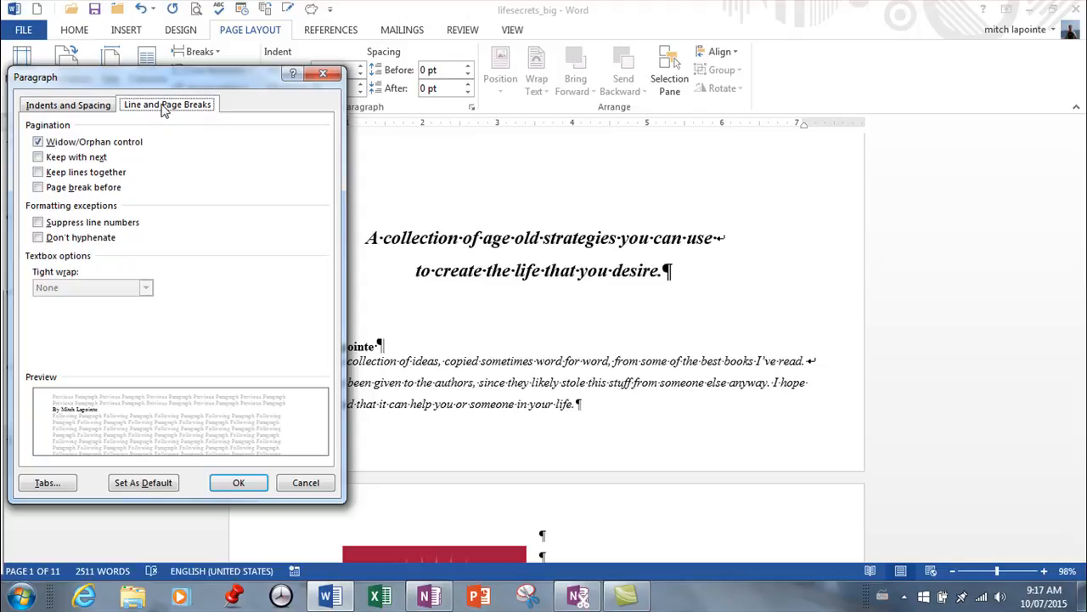
{"action": "left_click", "coordinate": [42, 188]}
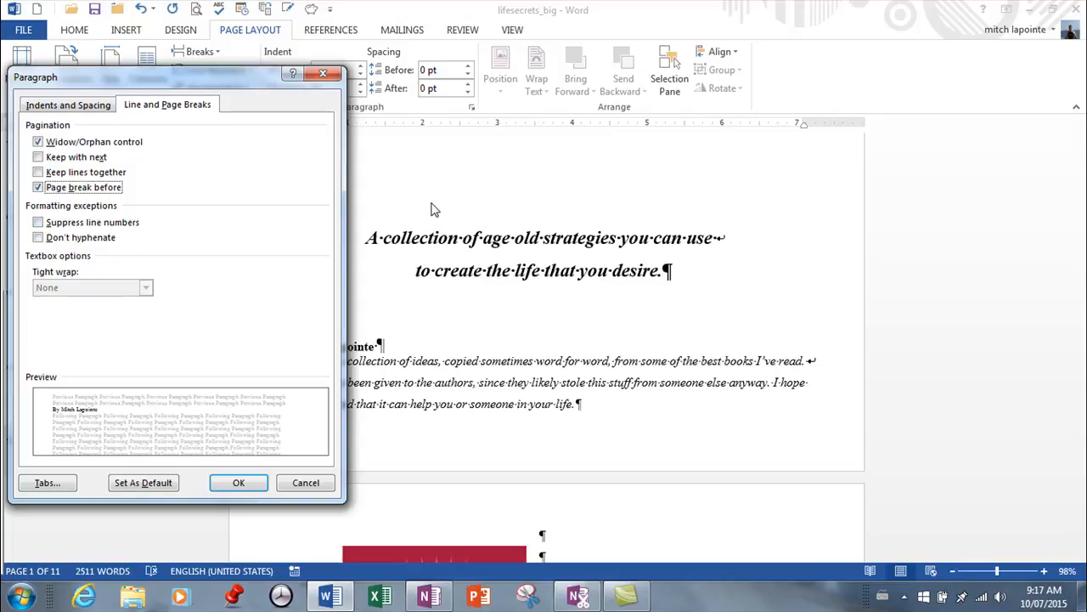
{"action": "left_click", "coordinate": [239, 483]}
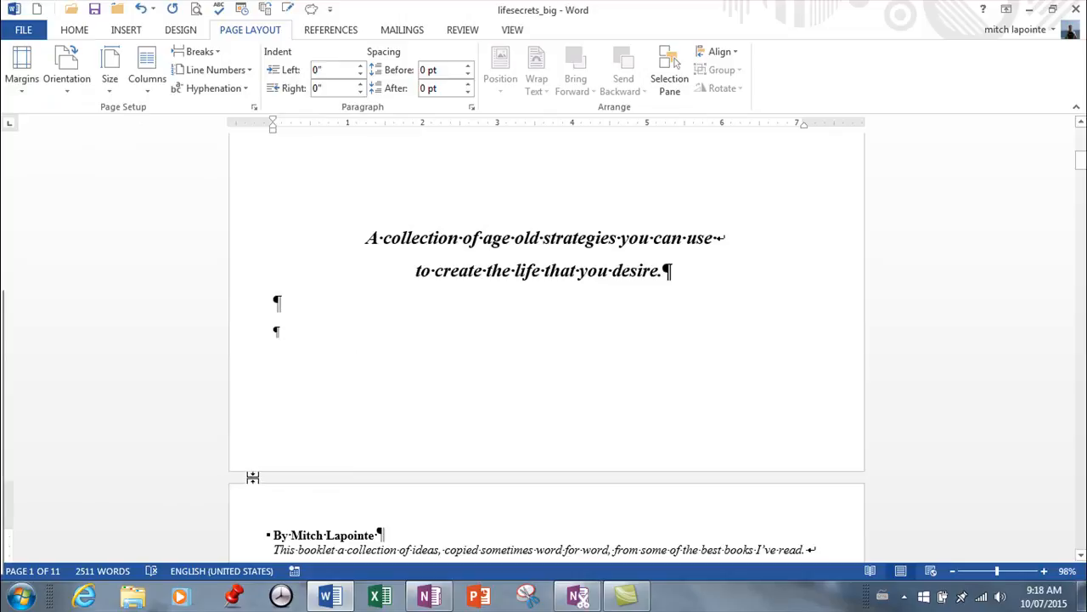
Remove the empty paragraphs below the subtitle on the title page.
{"action": "scroll", "coordinate": [380, 450], "scroll_direction": "down", "scroll_amount": 2}
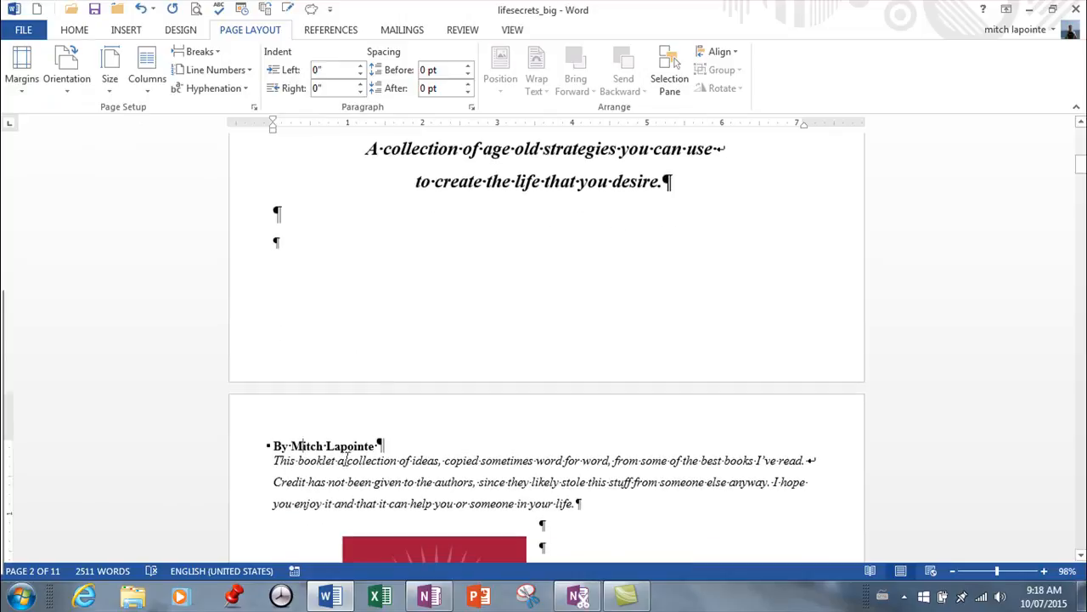
{"action": "scroll", "coordinate": [381, 450], "scroll_direction": "up", "scroll_amount": 6}
{"action": "scroll", "coordinate": [384, 456], "scroll_direction": "down", "scroll_amount": 6}
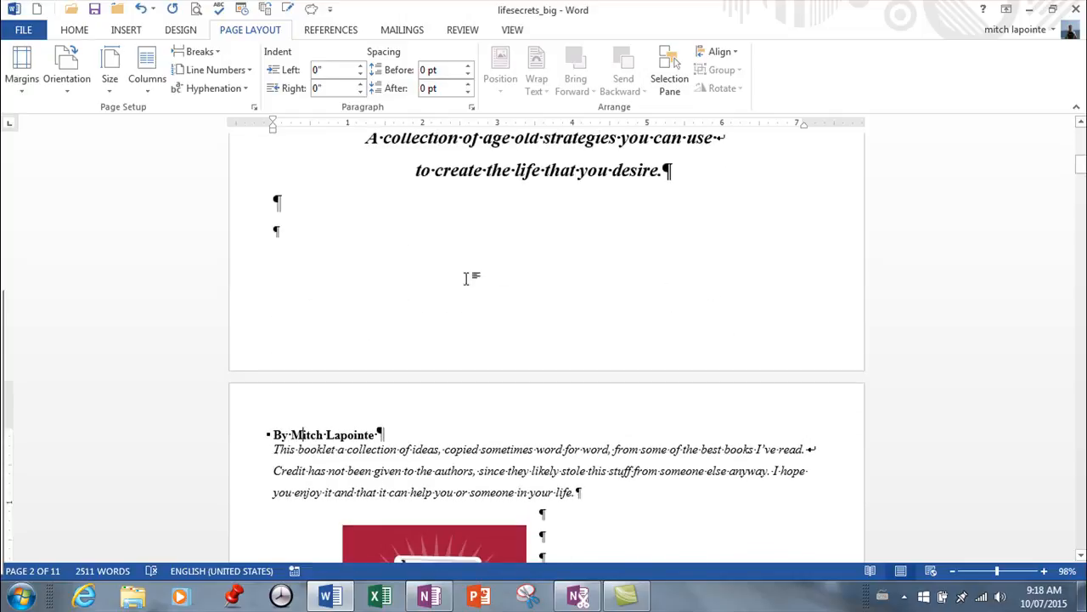
{"action": "left_click", "coordinate": [408, 249]}
{"action": "key", "text": "Delete"}
{"action": "key", "text": "BackSpace"}
{"action": "scroll", "coordinate": [336, 310], "scroll_direction": "up", "scroll_amount": 1}
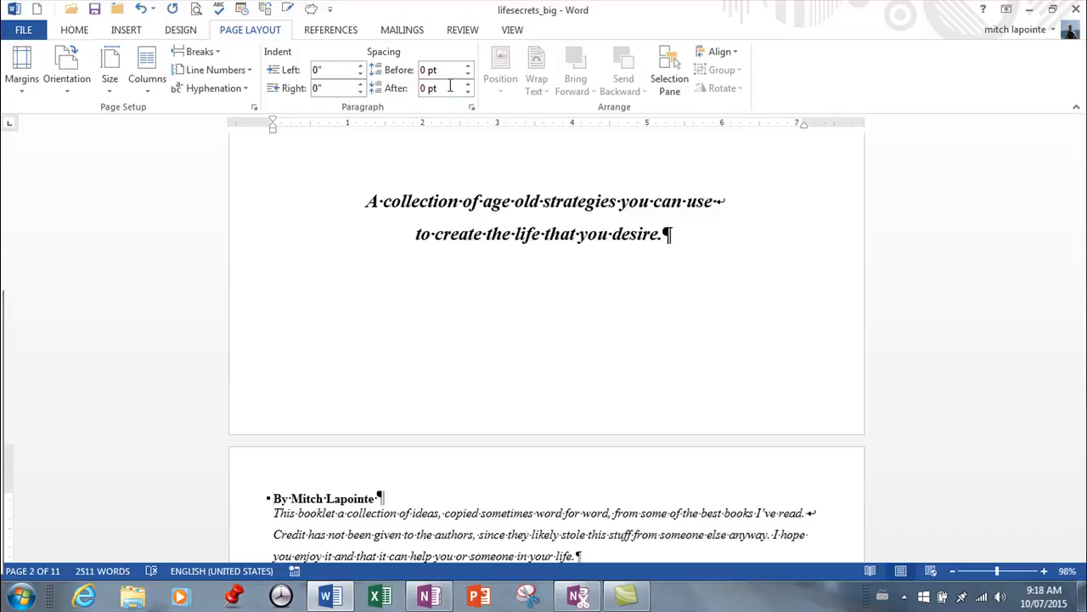
Check the author paragraph's pagination settings and scroll through the following pages.
{"action": "left_click", "coordinate": [472, 107]}
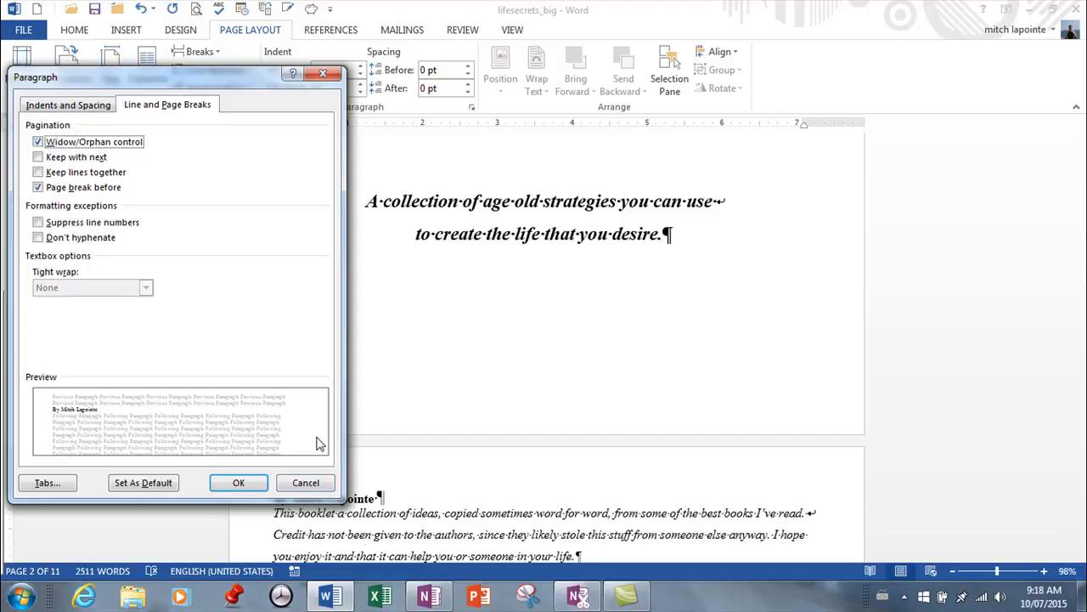
{"action": "left_click", "coordinate": [306, 482]}
{"action": "scroll", "coordinate": [354, 447], "scroll_direction": "down", "scroll_amount": 8}
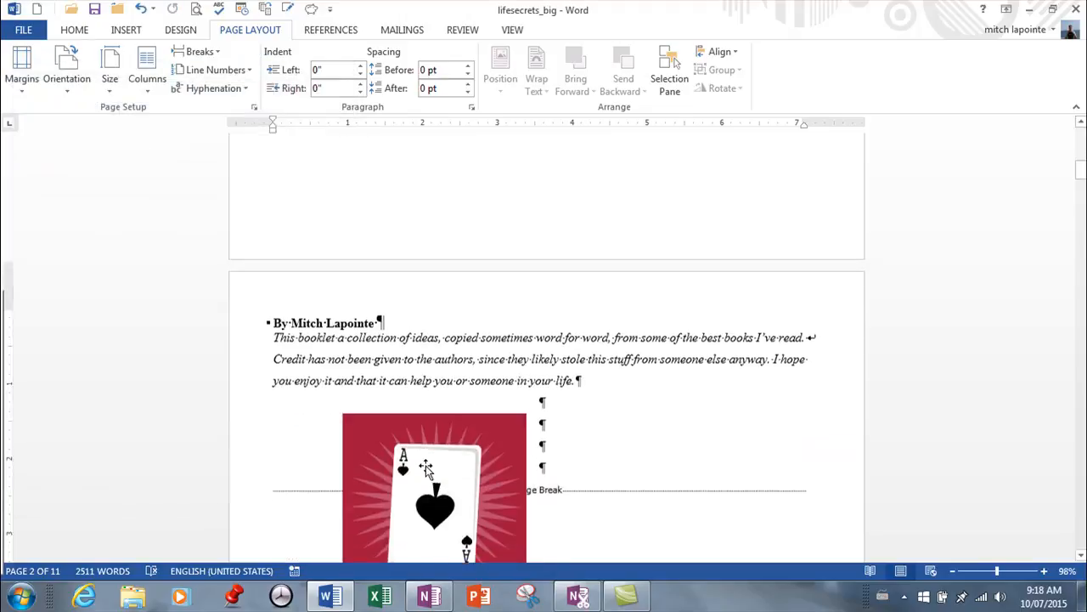
{"action": "scroll", "coordinate": [570, 505], "scroll_direction": "down", "scroll_amount": 10}
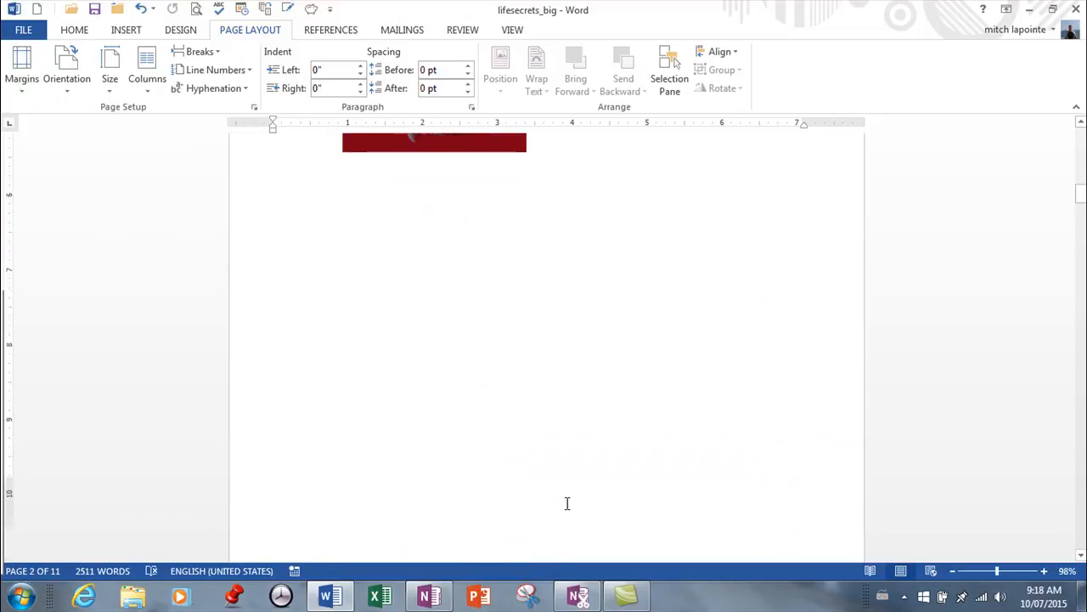
{"action": "scroll", "coordinate": [508, 463], "scroll_direction": "down", "scroll_amount": 10}
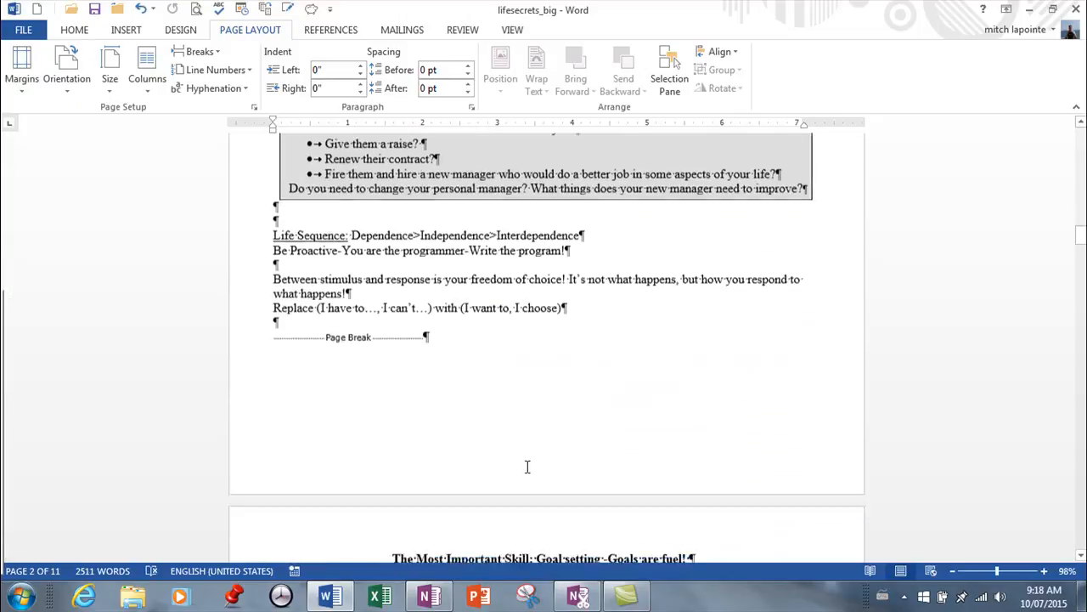
{"action": "scroll", "coordinate": [526, 467], "scroll_direction": "down", "scroll_amount": 1}
{"action": "scroll", "coordinate": [523, 464], "scroll_direction": "up", "scroll_amount": 4}
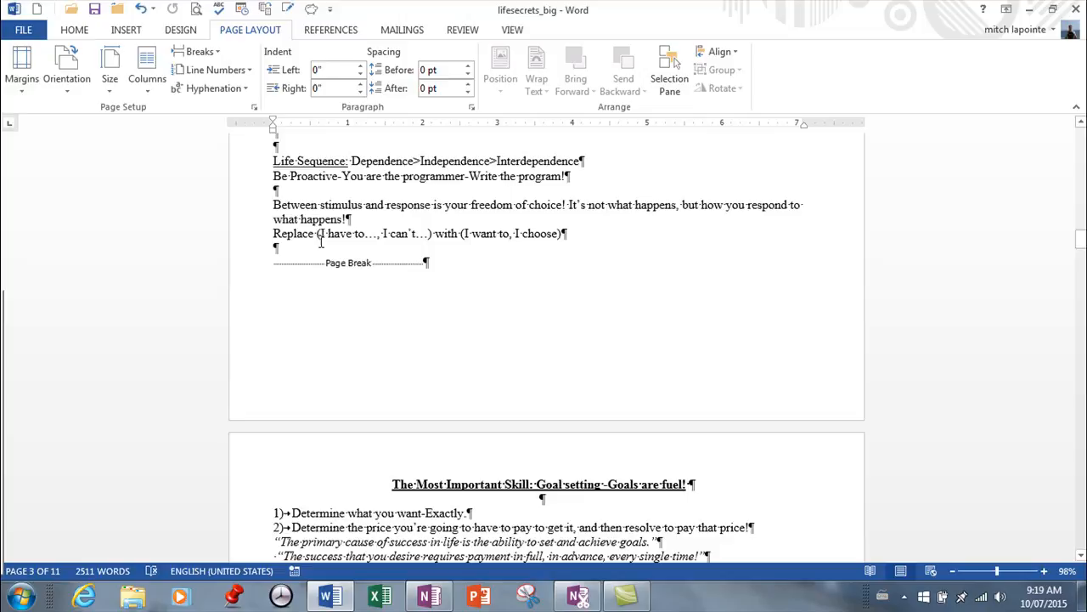
{"action": "scroll", "coordinate": [322, 242], "scroll_direction": "down", "scroll_amount": 5}
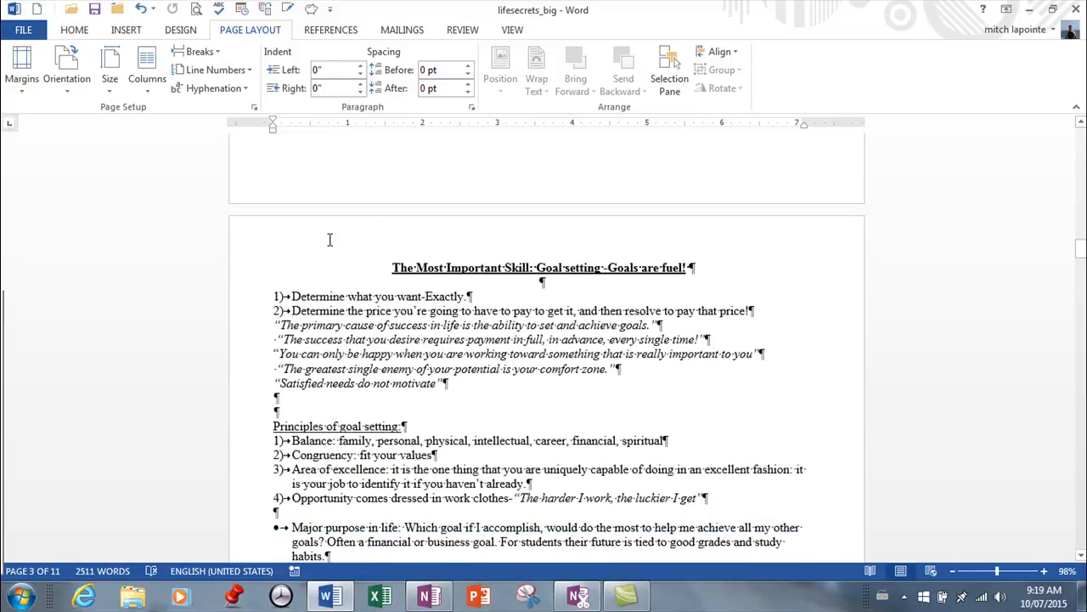
{"action": "scroll", "coordinate": [325, 247], "scroll_direction": "up", "scroll_amount": 9}
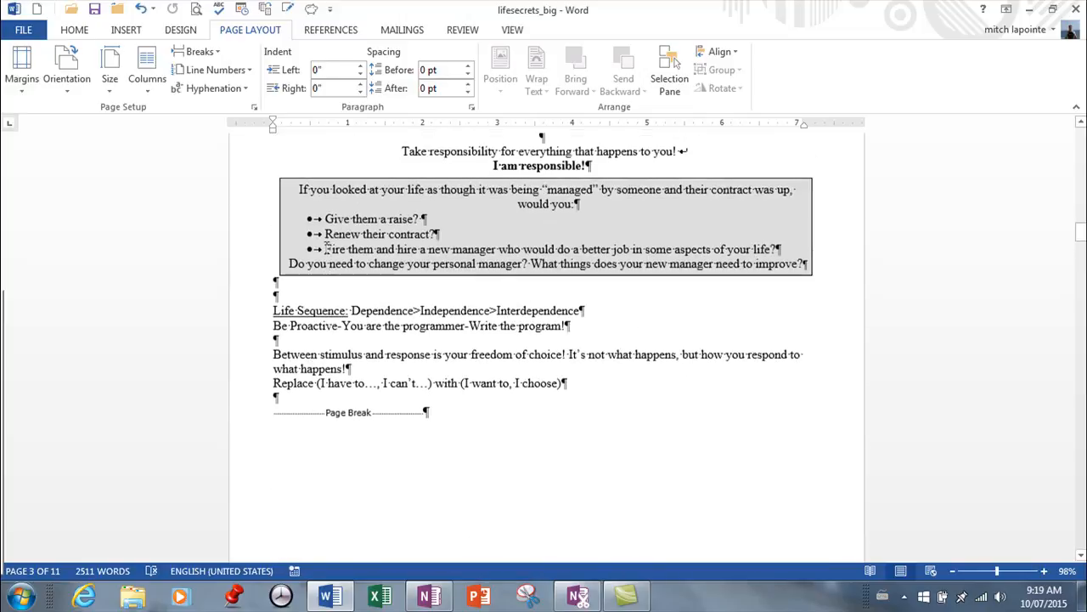
{"action": "scroll", "coordinate": [323, 248], "scroll_direction": "up", "scroll_amount": 1}
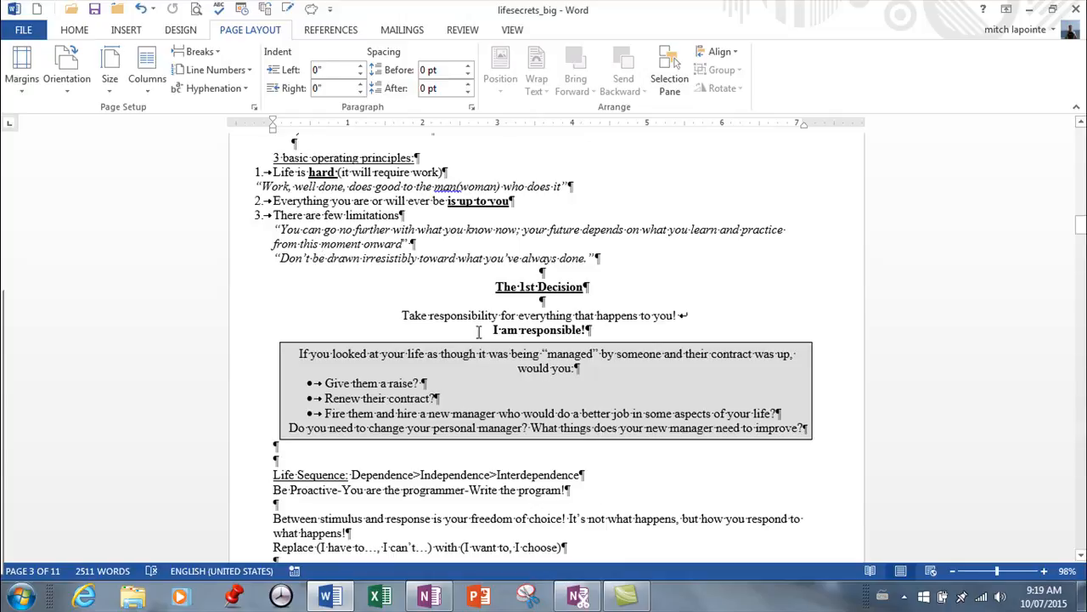
{"action": "left_click", "coordinate": [472, 110]}
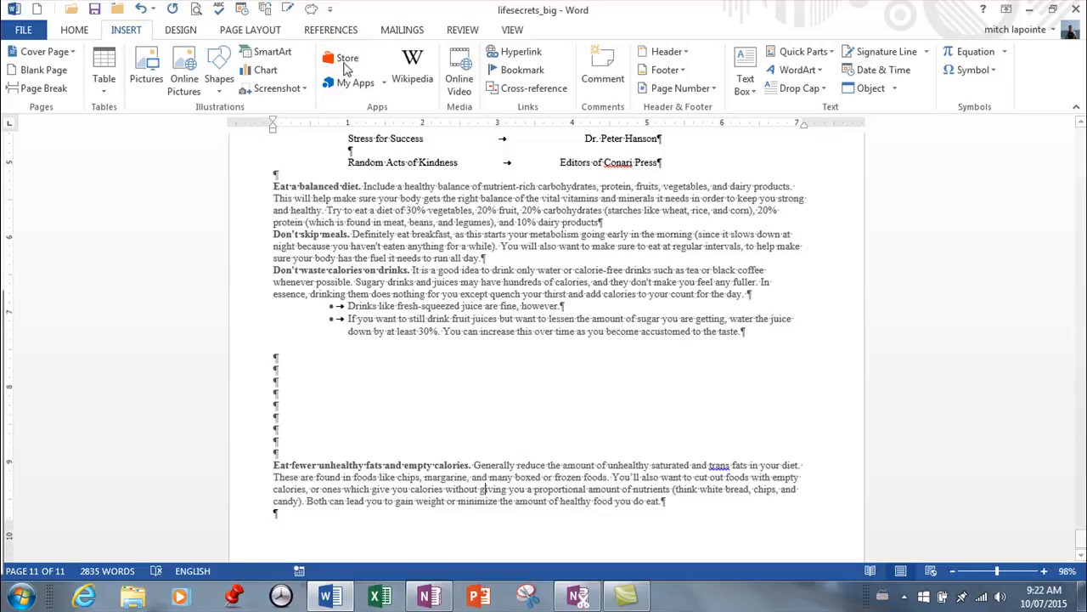
Review the line and page break settings of the 'Eat fewer unhealthy fats and empty calories' paragraph.
{"action": "right_click", "coordinate": [432, 483]}
{"action": "left_click", "coordinate": [500, 360]}
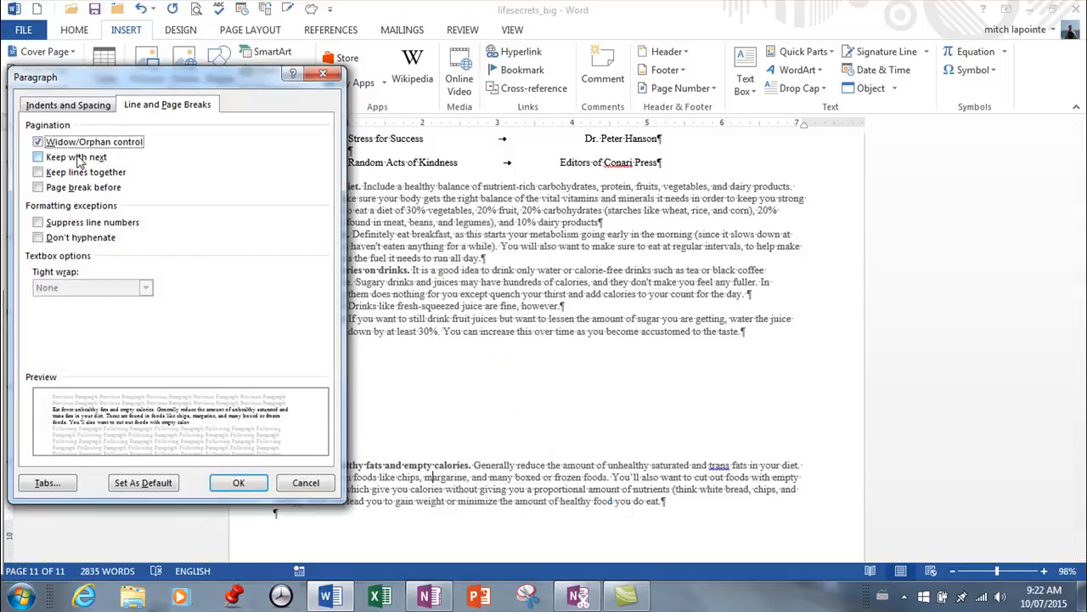
{"action": "left_click", "coordinate": [236, 484]}
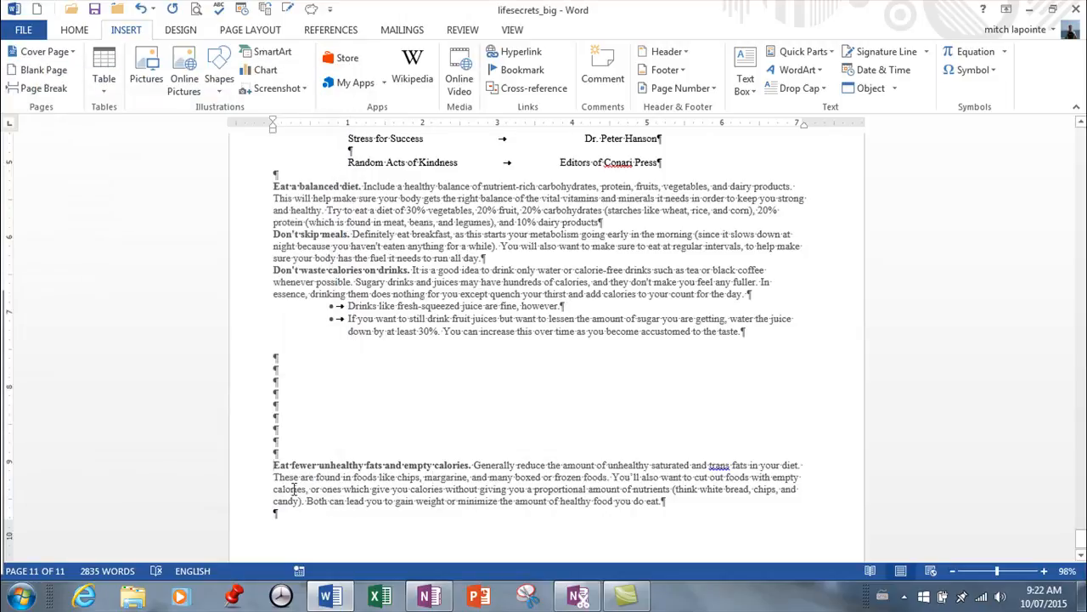
Add two empty paragraphs above the 'Eat fewer unhealthy fats' paragraph to test pagination, then undo the insertion.
{"action": "key", "text": "Return"}
{"action": "key", "text": "Return"}
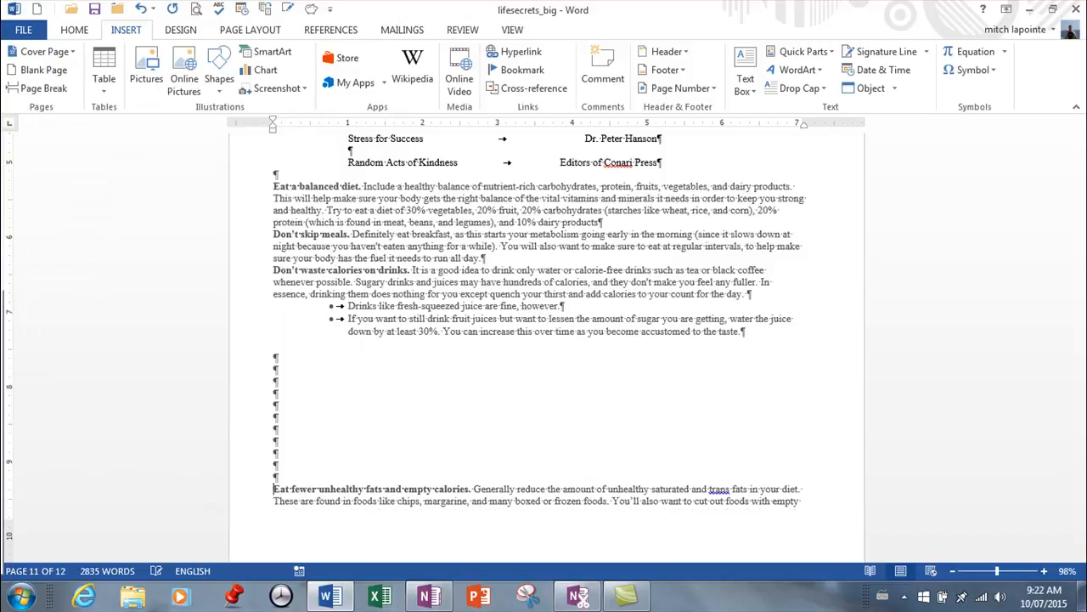
{"action": "scroll", "coordinate": [510, 503], "scroll_direction": "down", "scroll_amount": 4}
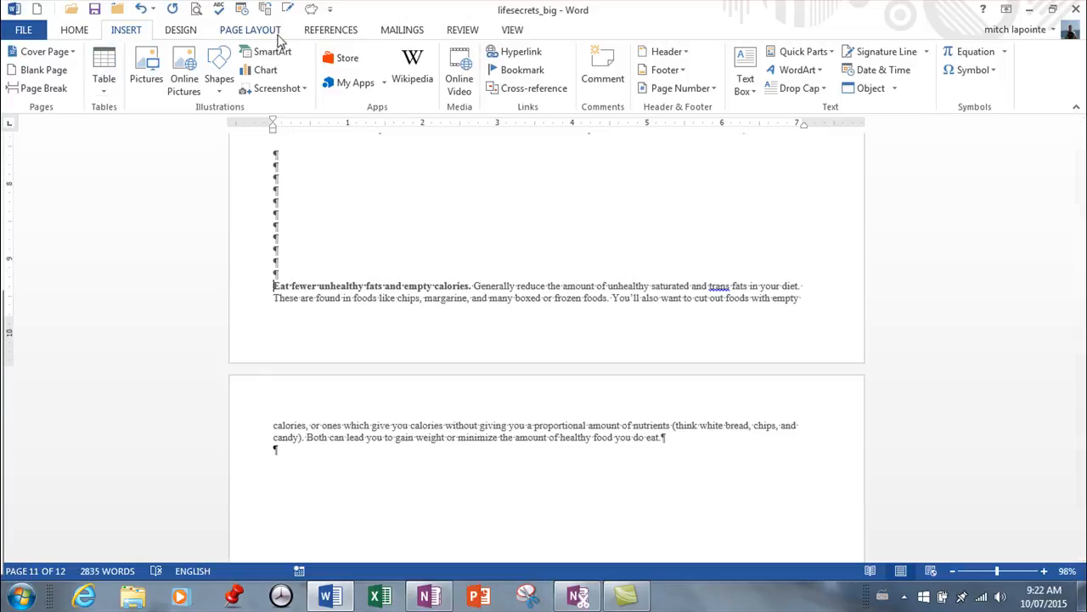
{"action": "left_click", "coordinate": [141, 9]}
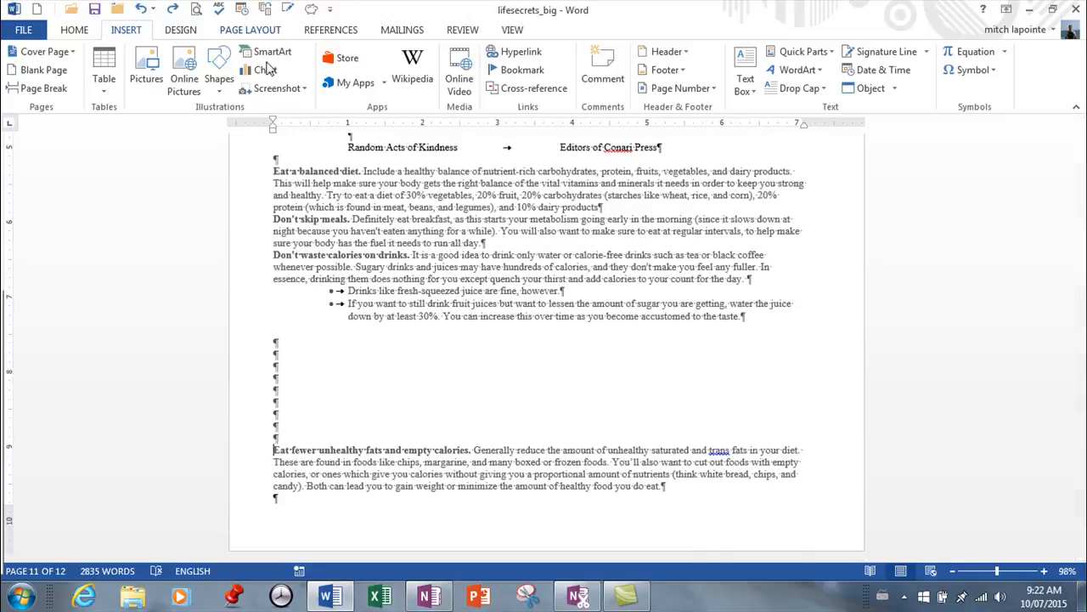
Turn off Widow/Orphan control and turn on Keep lines together for the 'Eat fewer unhealthy fats' paragraph.
{"action": "right_click", "coordinate": [366, 450]}
{"action": "left_click", "coordinate": [401, 329]}
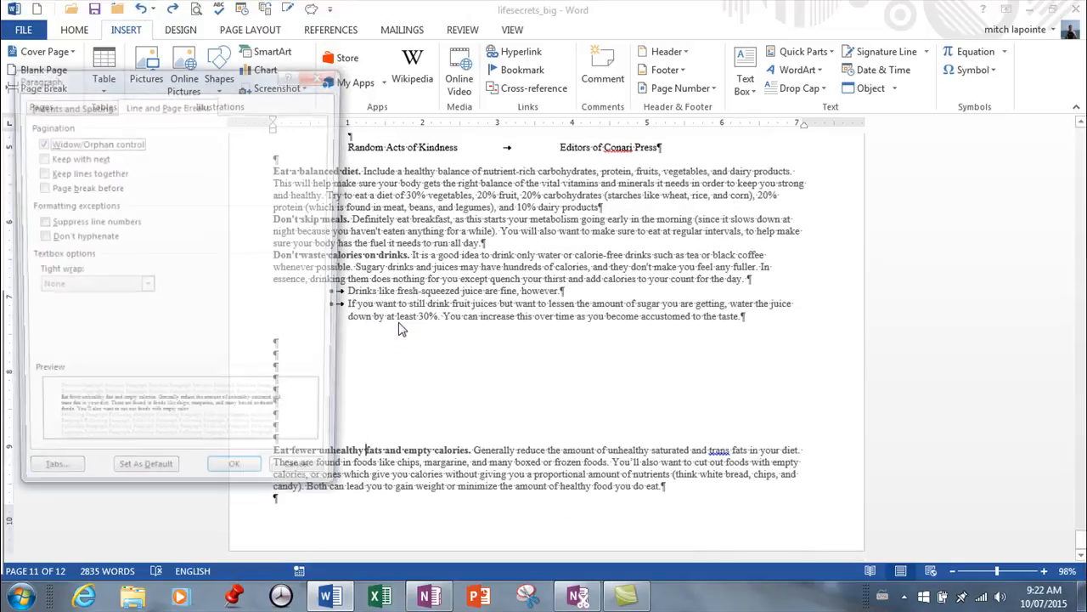
{"action": "left_click", "coordinate": [38, 142]}
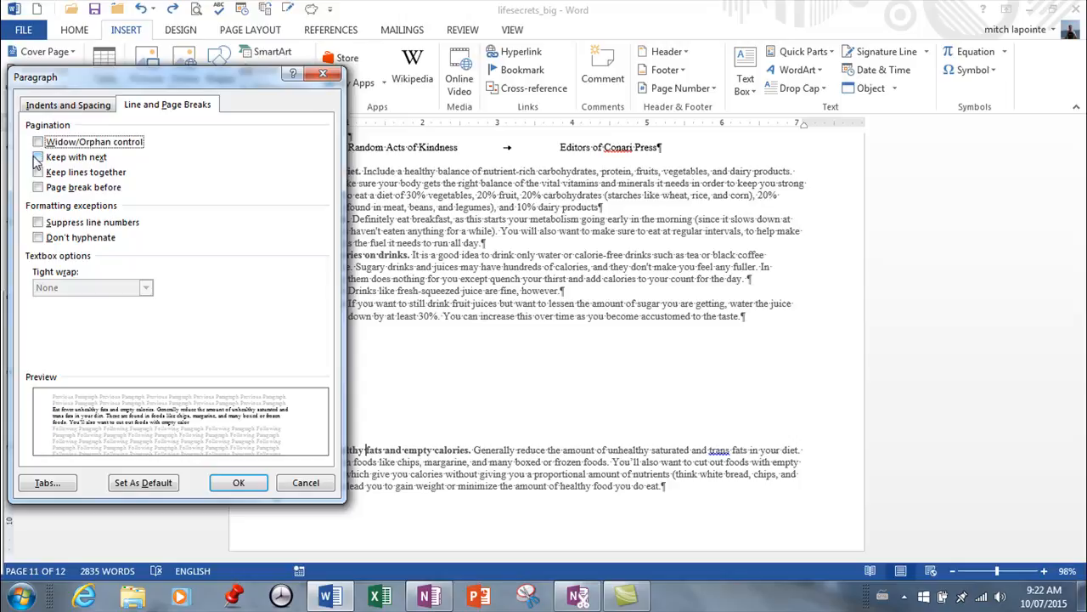
{"action": "left_click", "coordinate": [39, 172]}
{"action": "left_click", "coordinate": [239, 482]}
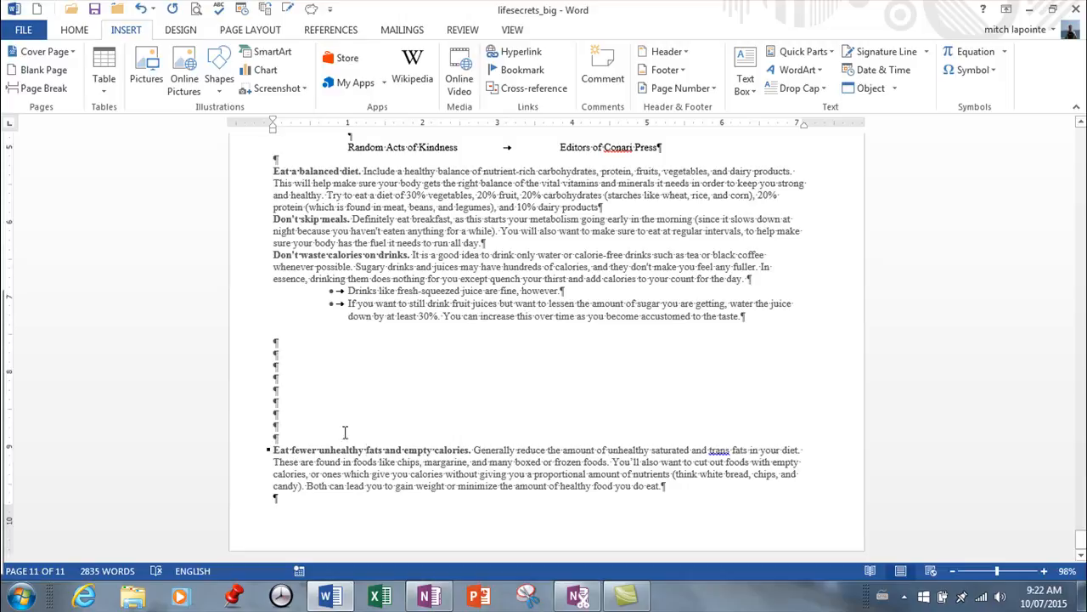
Add two empty paragraphs above the 'Eat fewer unhealthy fats' paragraph to test it, then undo the insertion.
{"action": "key", "text": "Return"}
{"action": "key", "text": "Return"}
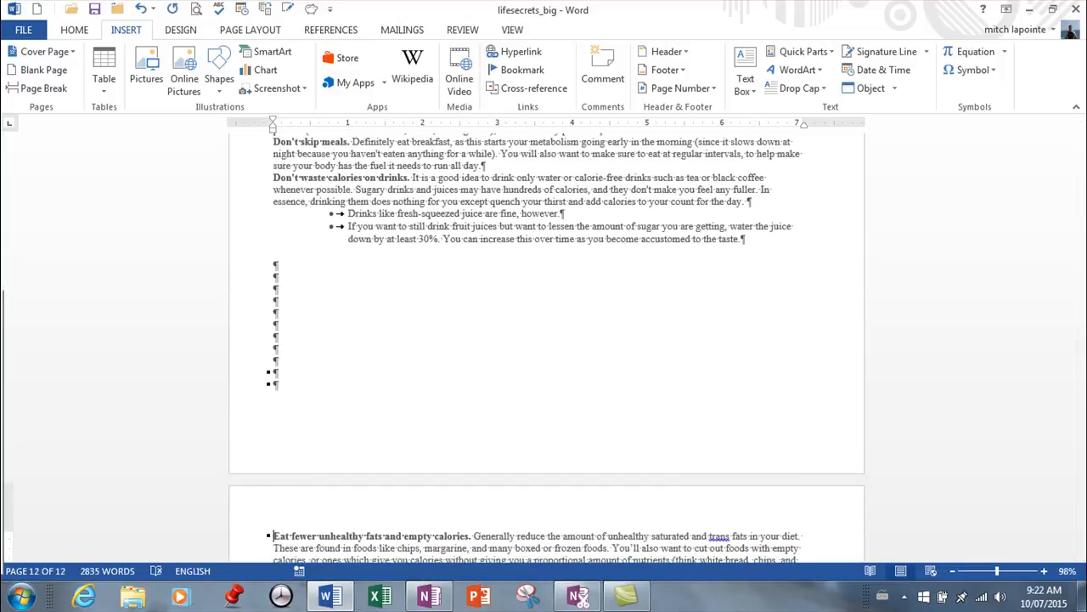
{"action": "scroll", "coordinate": [327, 471], "scroll_direction": "down", "scroll_amount": 2}
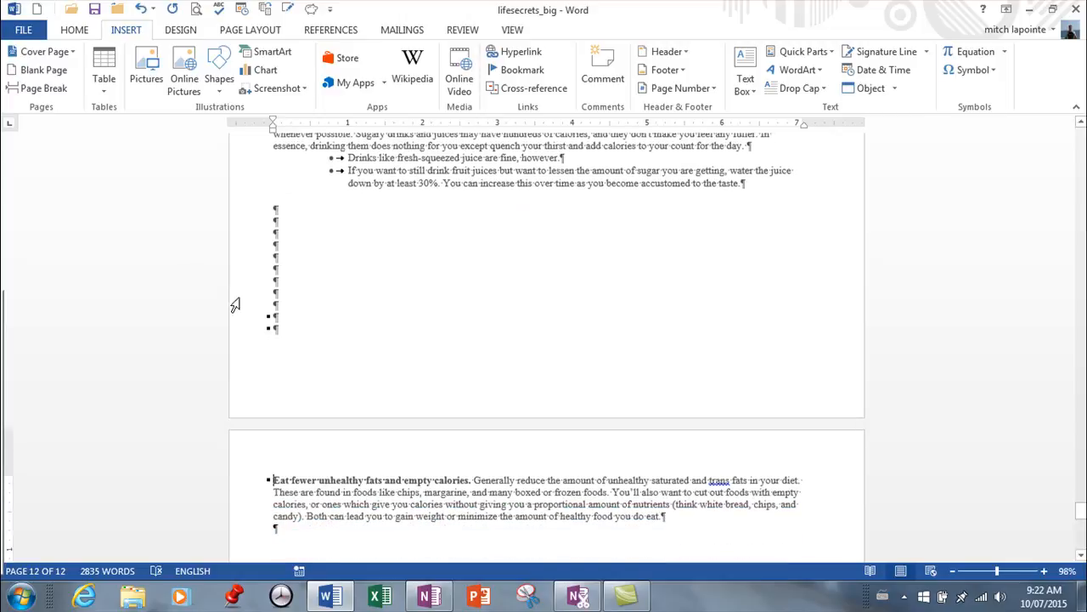
{"action": "left_click", "coordinate": [141, 9]}
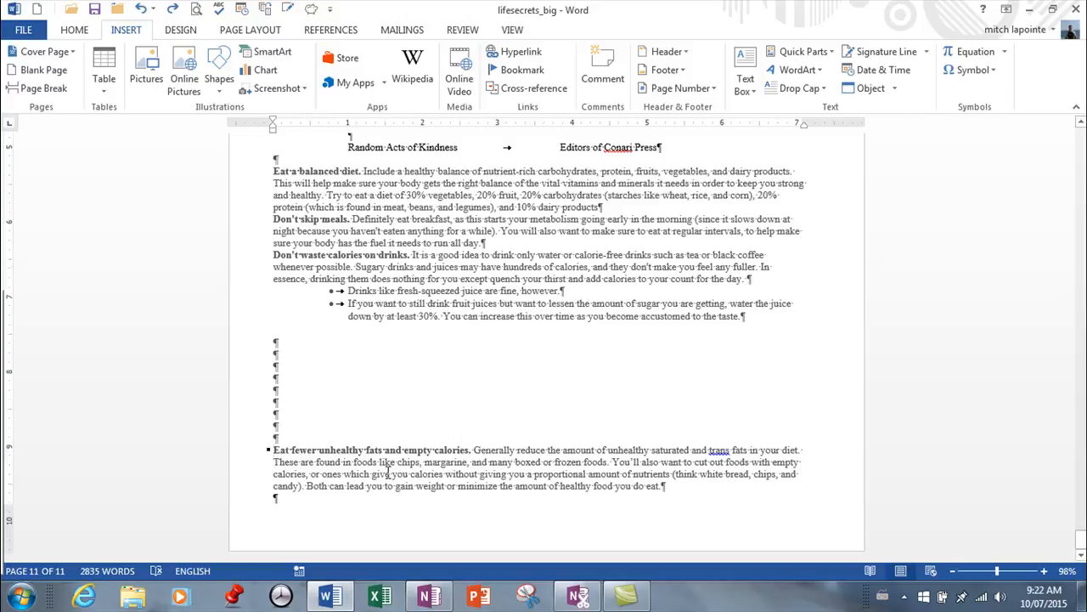
Delete the empty paragraphs above the 'Eat fewer unhealthy fats' paragraph.
{"action": "left_click", "coordinate": [274, 430]}
{"action": "key", "text": "BackSpace"}
{"action": "key", "text": "BackSpace"}
{"action": "key", "text": "BackSpace"}
{"action": "key", "text": "BackSpace"}
{"action": "key", "text": "BackSpace"}
{"action": "key", "text": "BackSpace"}
{"action": "key", "text": "BackSpace"}
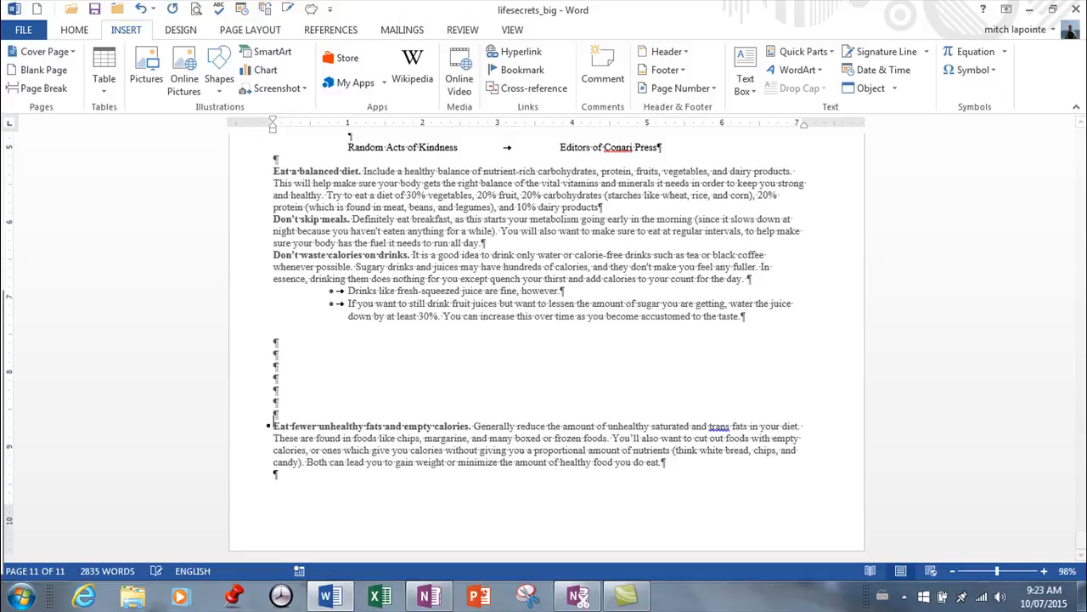
{"action": "key", "text": "BackSpace"}
{"action": "key", "text": "BackSpace"}
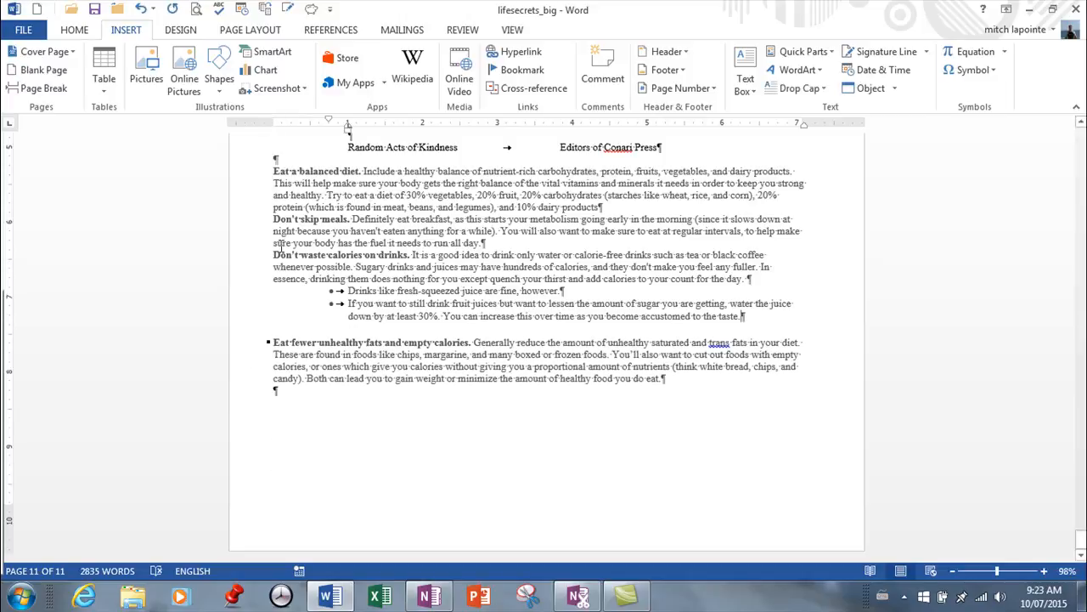
Insert empty paragraphs above the 'Eat a balanced diet' paragraph.
{"action": "key", "text": "Return"}
{"action": "key", "text": "Return"}
{"action": "key", "text": "Return"}
{"action": "key", "text": "Return"}
{"action": "key", "text": "Return"}
{"action": "key", "text": "Return"}
{"action": "key", "text": "Return"}
{"action": "key", "text": "Return"}
{"action": "key", "text": "Return"}
{"action": "key", "text": "Return"}
{"action": "key", "text": "Return"}
{"action": "key", "text": "Return"}
{"action": "key", "text": "Return"}
{"action": "key", "text": "Return"}
{"action": "key", "text": "Return"}
{"action": "key", "text": "Return"}
{"action": "key", "text": "Return"}
{"action": "key", "text": "Return"}
{"action": "key", "text": "Return"}
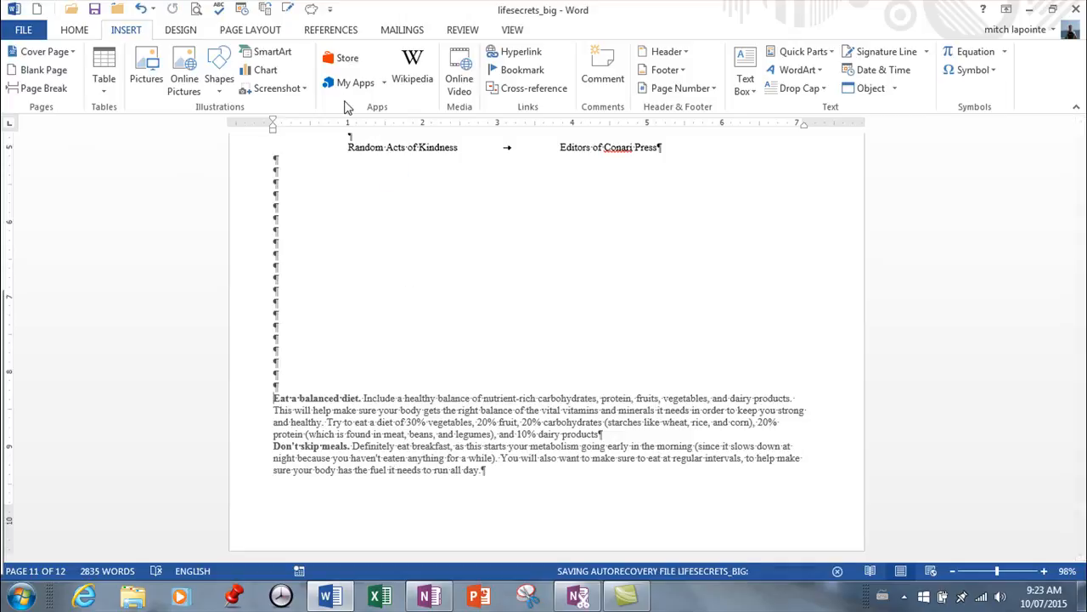
Turn on Keep with next for the 'Eat a balanced diet' paragraph.
{"action": "right_click", "coordinate": [408, 435]}
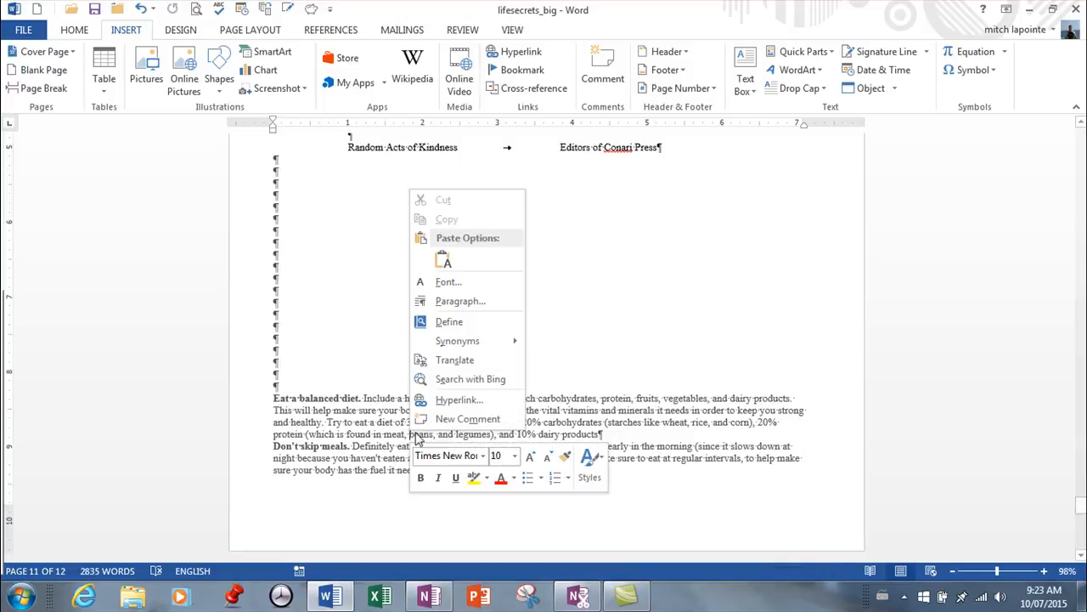
{"action": "left_click", "coordinate": [465, 302]}
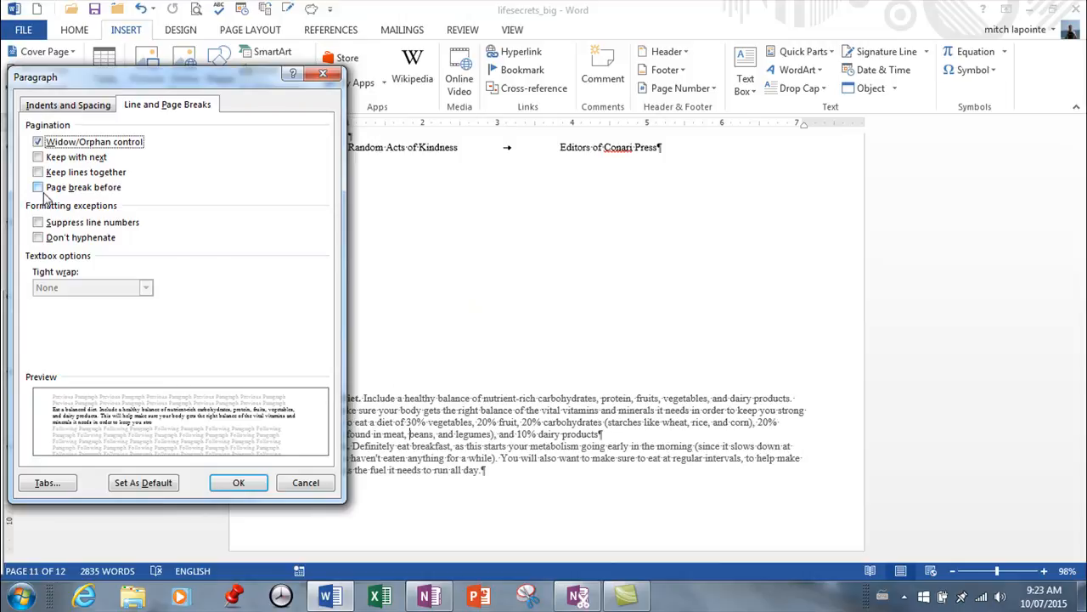
{"action": "left_click", "coordinate": [38, 158]}
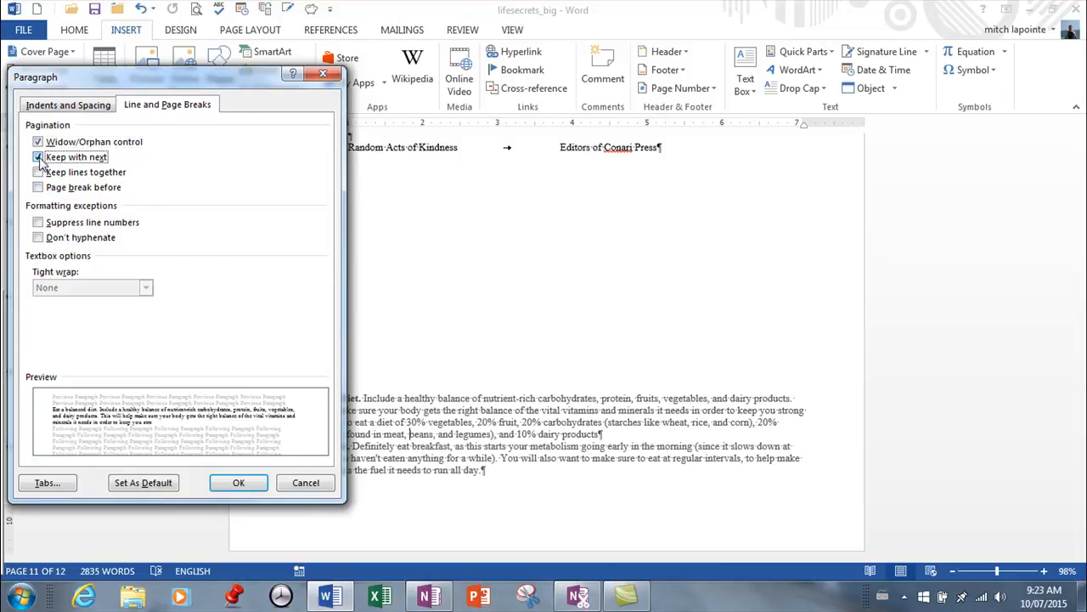
{"action": "left_click", "coordinate": [238, 483]}
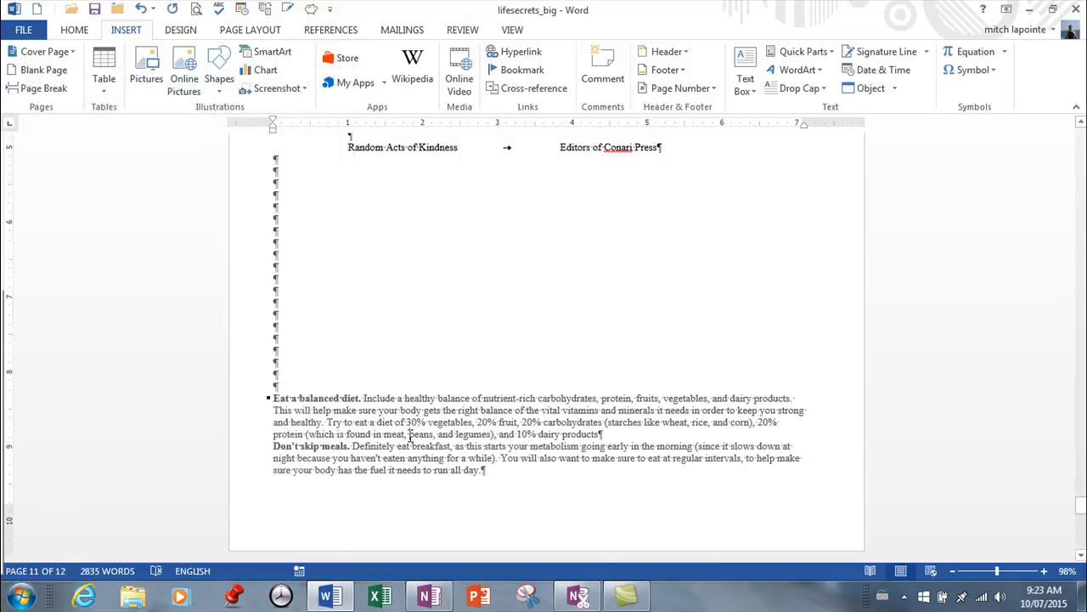
Add three empty paragraphs before the 'Eat a balanced diet' paragraph to test it, then undo the insertion.
{"action": "left_click", "coordinate": [274, 398]}
{"action": "key", "text": "Return"}
{"action": "key", "text": "Return"}
{"action": "key", "text": "Return"}
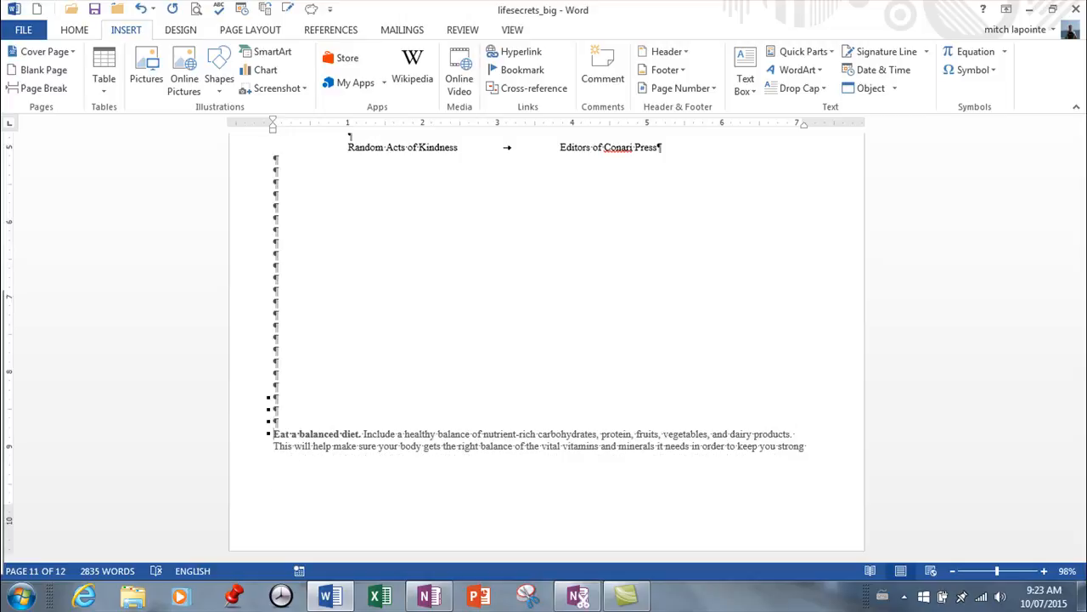
{"action": "scroll", "coordinate": [280, 459], "scroll_direction": "down", "scroll_amount": 4}
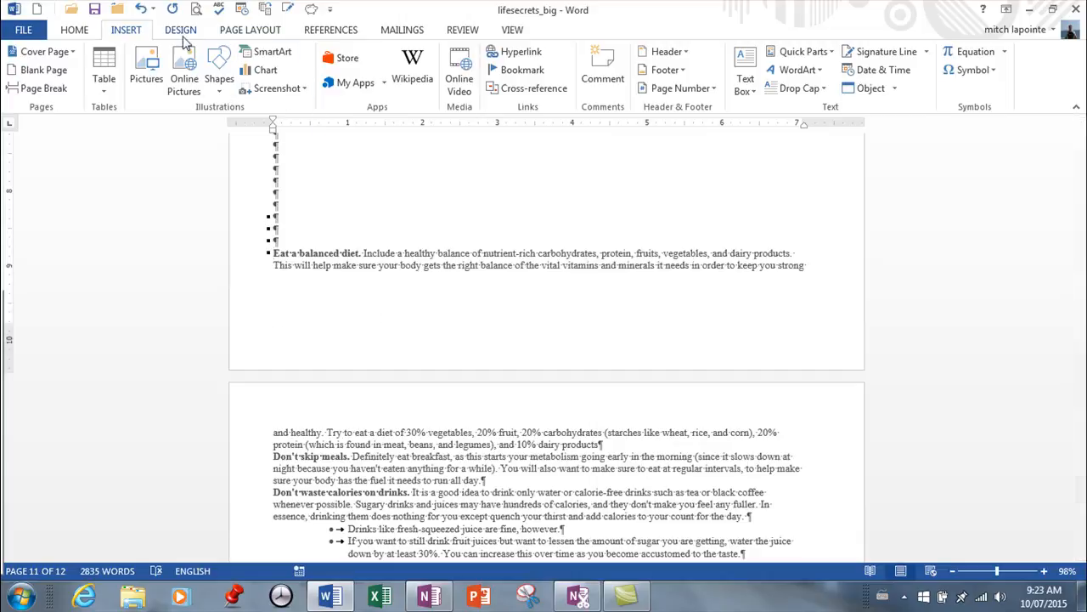
{"action": "left_click", "coordinate": [142, 12]}
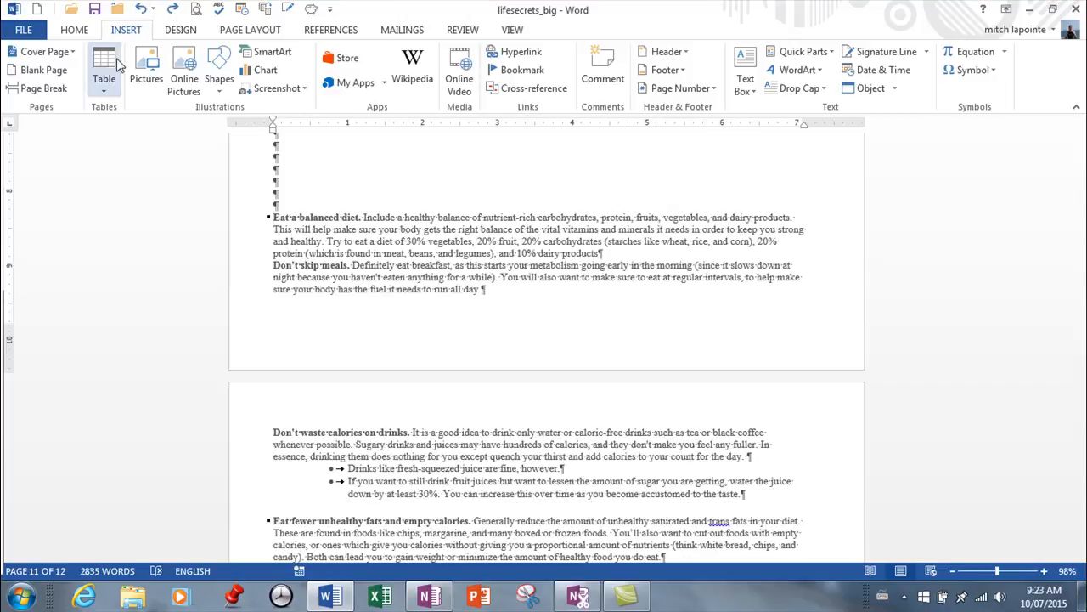
Turn on Keep lines together and turn off Widow/Orphan control for the 'Eat a balanced diet' paragraph.
{"action": "right_click", "coordinate": [454, 250]}
{"action": "left_click", "coordinate": [494, 359]}
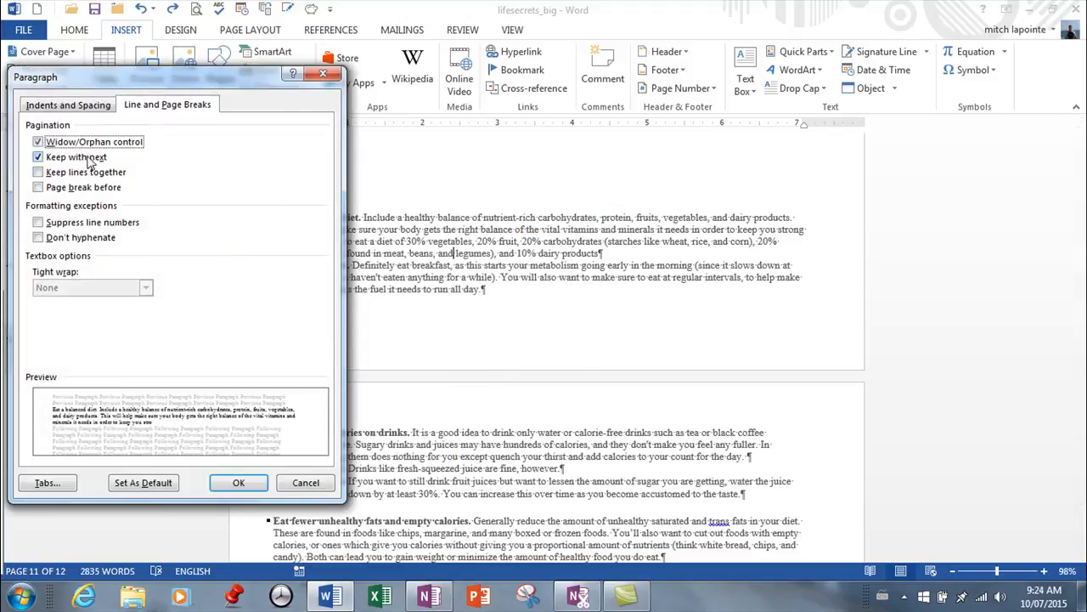
{"action": "left_click", "coordinate": [37, 172]}
{"action": "left_click", "coordinate": [37, 142]}
{"action": "left_click", "coordinate": [241, 483]}
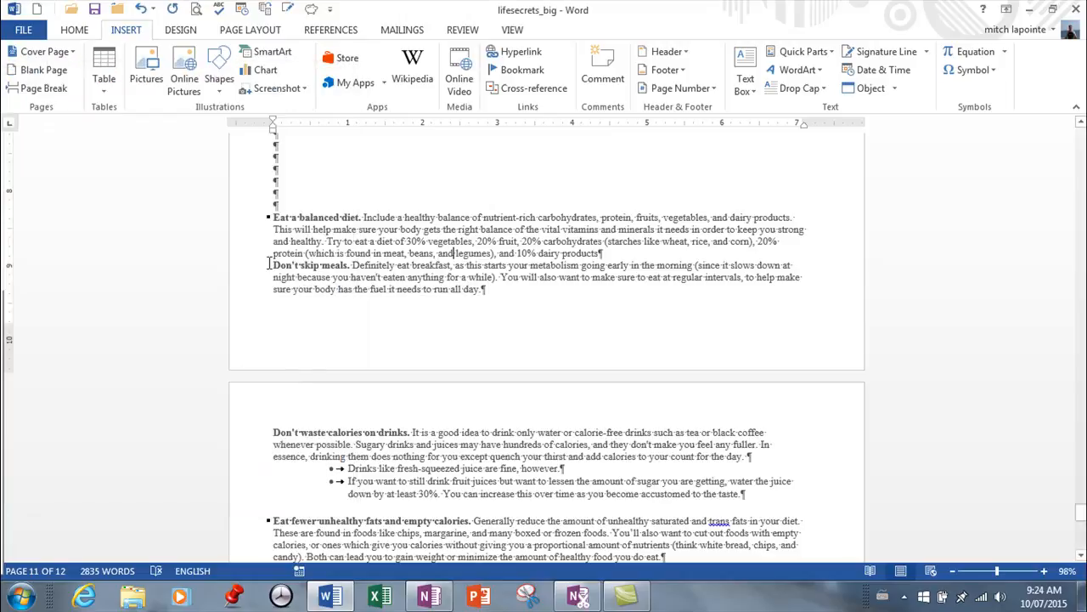
Insert three empty paragraphs before the 'Eat a balanced diet' paragraph.
{"action": "left_click", "coordinate": [271, 217]}
{"action": "key", "text": "Return"}
{"action": "key", "text": "Return"}
{"action": "key", "text": "Return"}
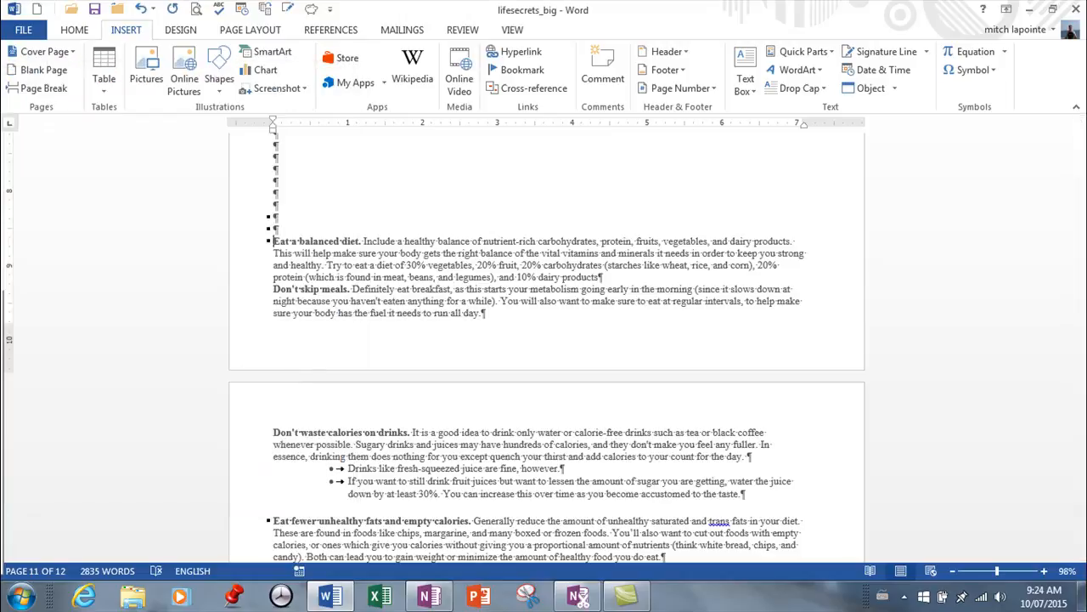